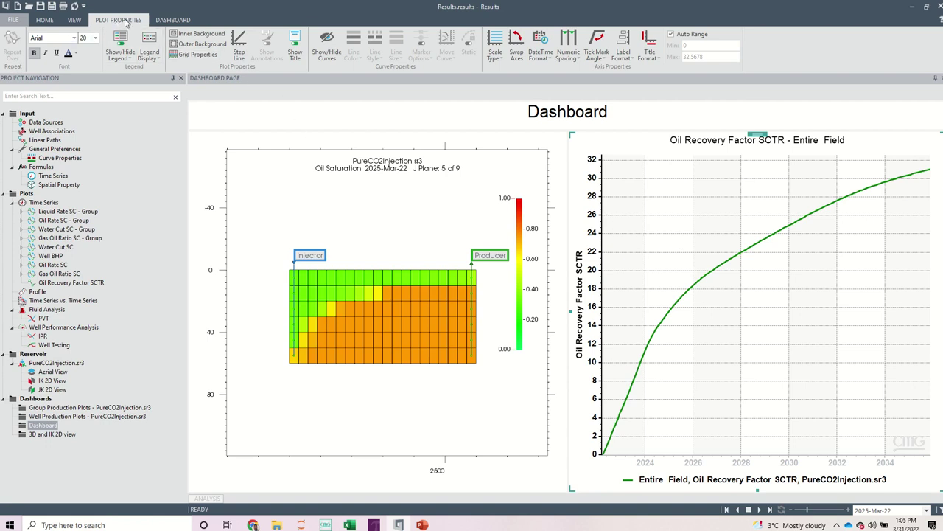
- Turn off auto range for the Oil Recovery Factor SCTR plot's vertical axis and set its maximum to 100
{"action": "left_click", "coordinate": [696, 37]}
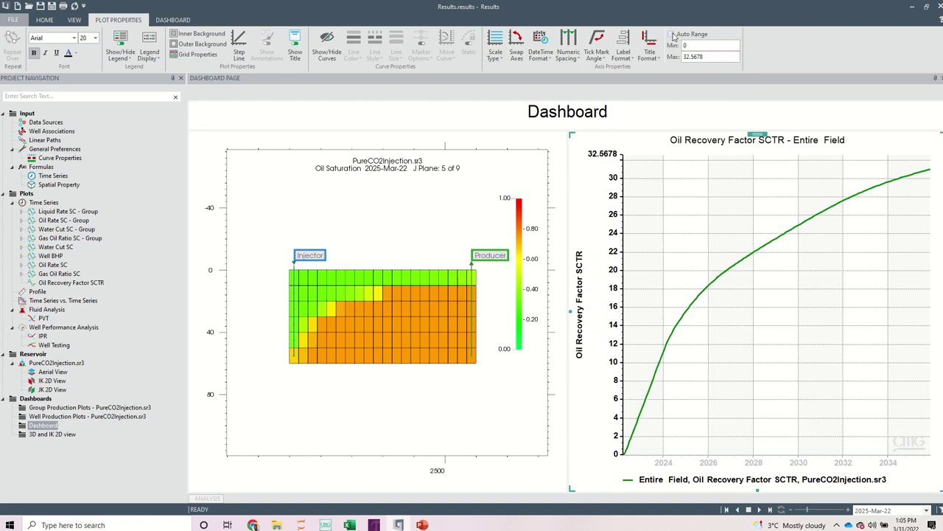
{"action": "double_click", "coordinate": [720, 58]}
{"action": "left_click_drag", "start_coordinate": [690, 65], "coordinate": [711, 66]}
{"action": "type", "text": "100"}
{"action": "left_click", "coordinate": [626, 181]}
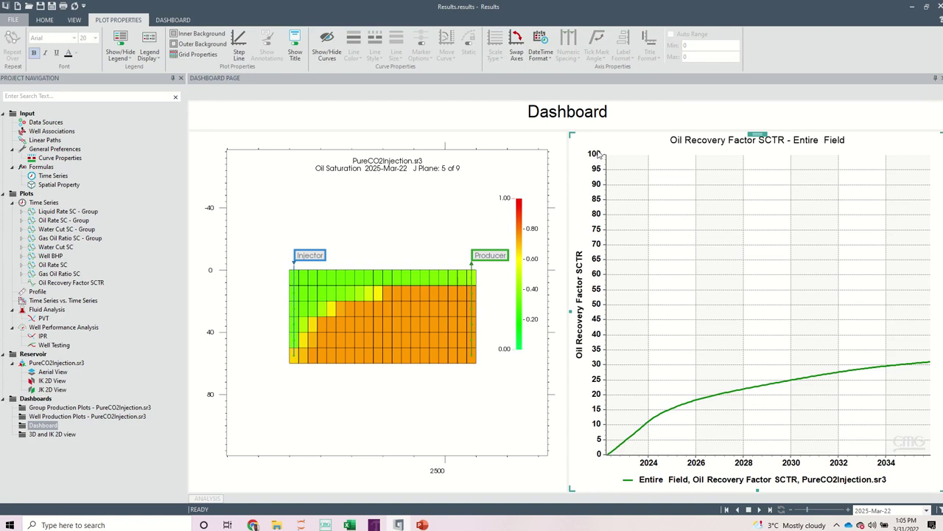
- Examine the oil saturation of grid blocks above and below the gas front in the dashboard's J-plane section
{"action": "mouse_move", "coordinate": [332, 312]}
{"action": "mouse_move", "coordinate": [287, 340]}
{"action": "mouse_move", "coordinate": [415, 341]}
{"action": "mouse_move", "coordinate": [438, 297]}
{"action": "mouse_move", "coordinate": [347, 294]}
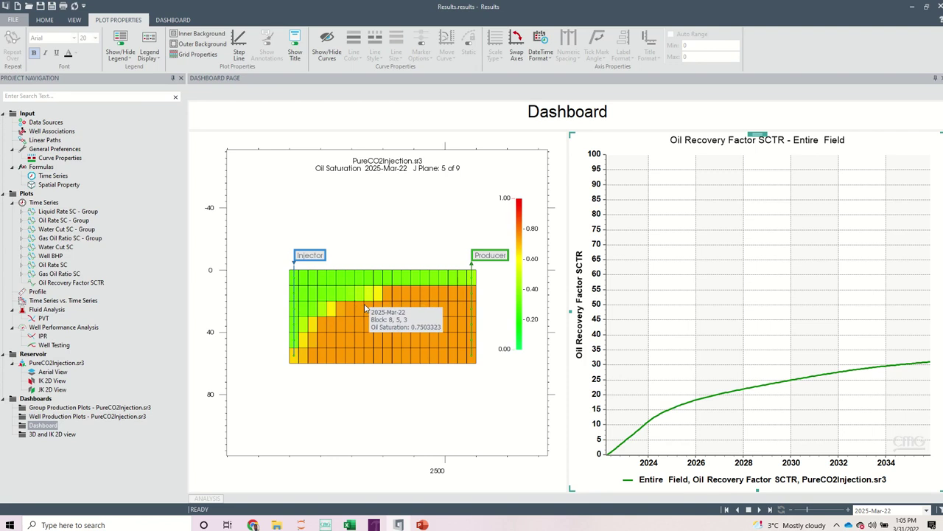
{"action": "mouse_move", "coordinate": [377, 341]}
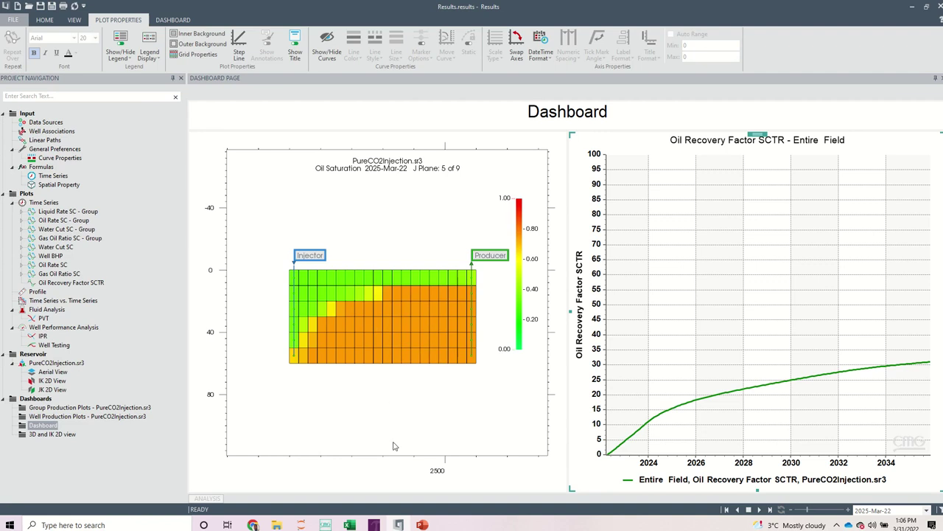
- Switch to Builder and add Gas Density (MASDENG) to the grid variables written to the simulation results file
{"action": "left_click", "coordinate": [374, 525]}
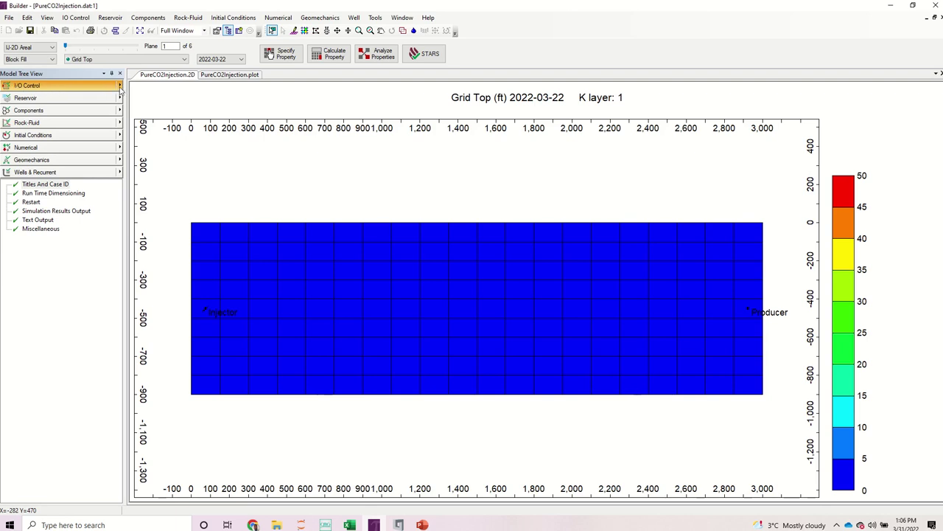
{"action": "left_click", "coordinate": [120, 86]}
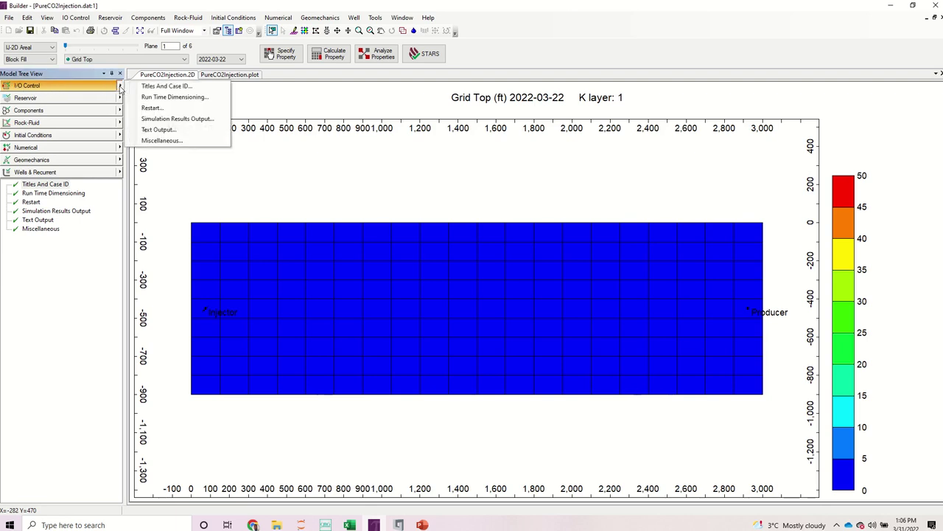
{"action": "left_click", "coordinate": [196, 122]}
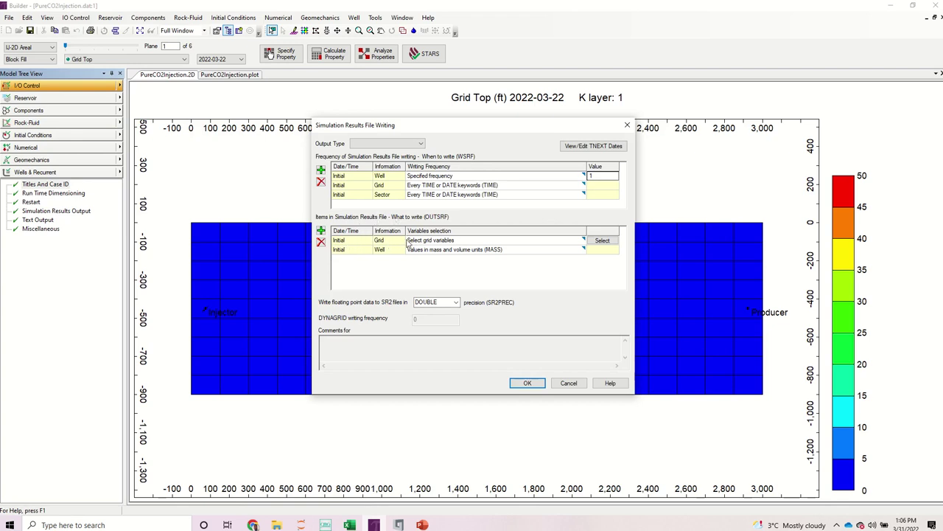
{"action": "left_click", "coordinate": [603, 241]}
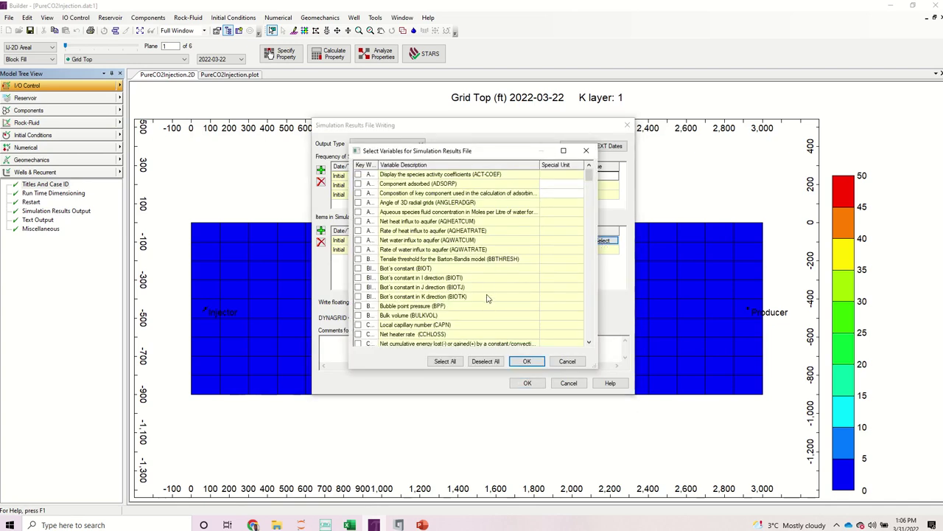
{"action": "scroll", "coordinate": [486, 293], "scroll_direction": "down", "scroll_amount": 10}
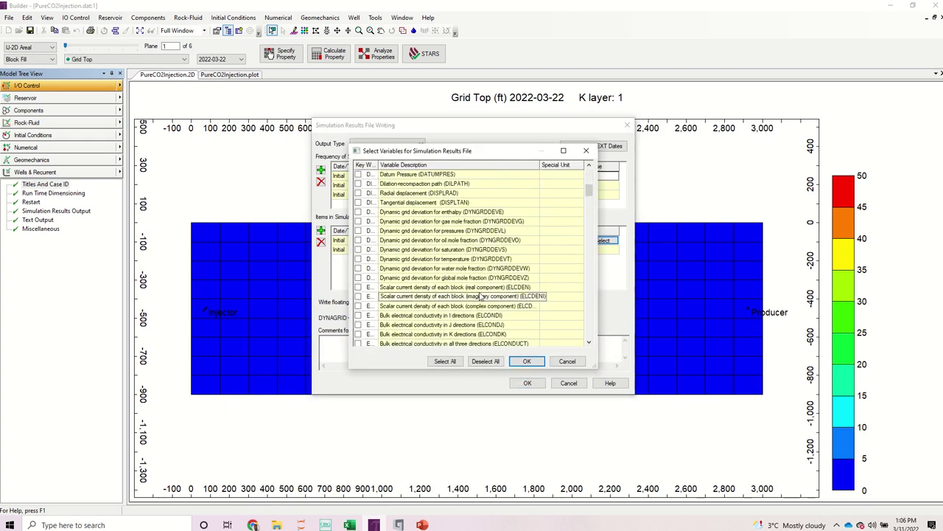
{"action": "scroll", "coordinate": [481, 295], "scroll_direction": "down", "scroll_amount": 15}
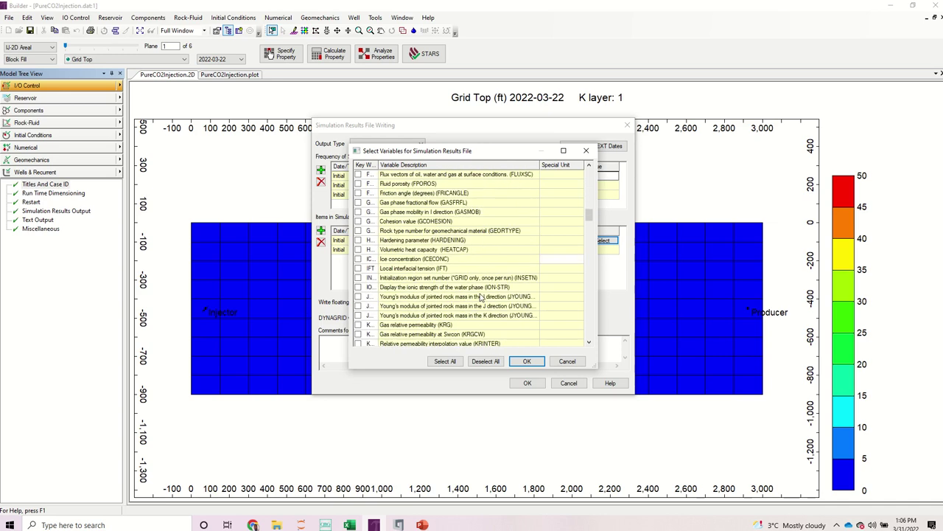
{"action": "scroll", "coordinate": [482, 295], "scroll_direction": "down", "scroll_amount": 10}
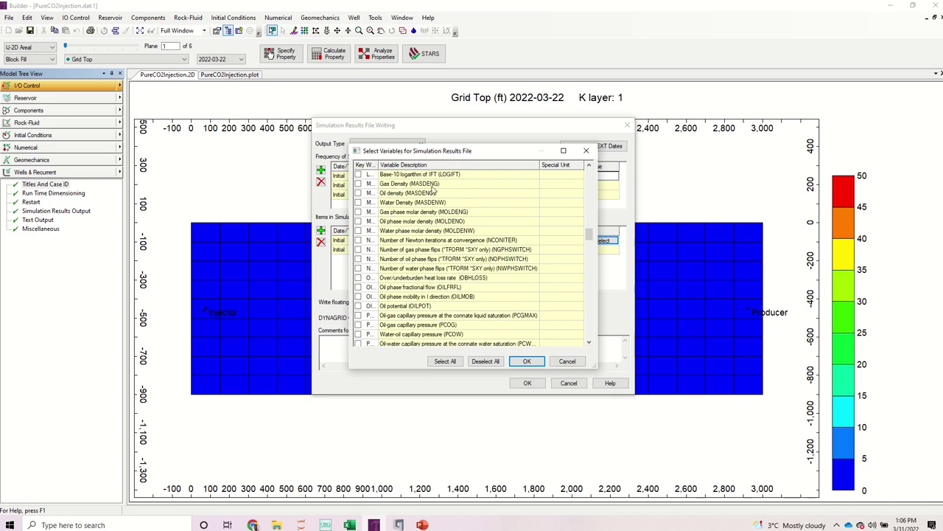
{"action": "left_click", "coordinate": [359, 183]}
- Add Gas viscosity (VISG) to the grid output variables and accept the simulation results file settings
{"action": "scroll", "coordinate": [445, 276], "scroll_direction": "down", "scroll_amount": 4}
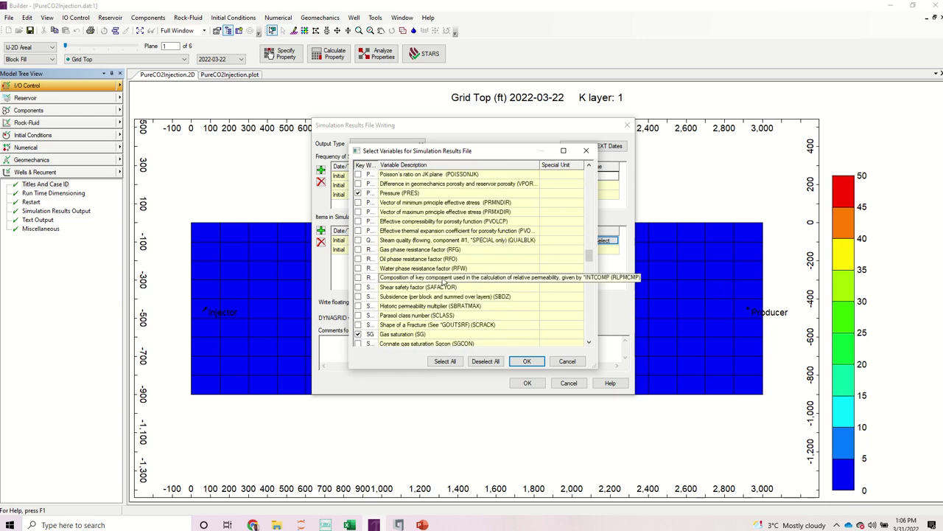
{"action": "scroll", "coordinate": [445, 281], "scroll_direction": "down", "scroll_amount": 5}
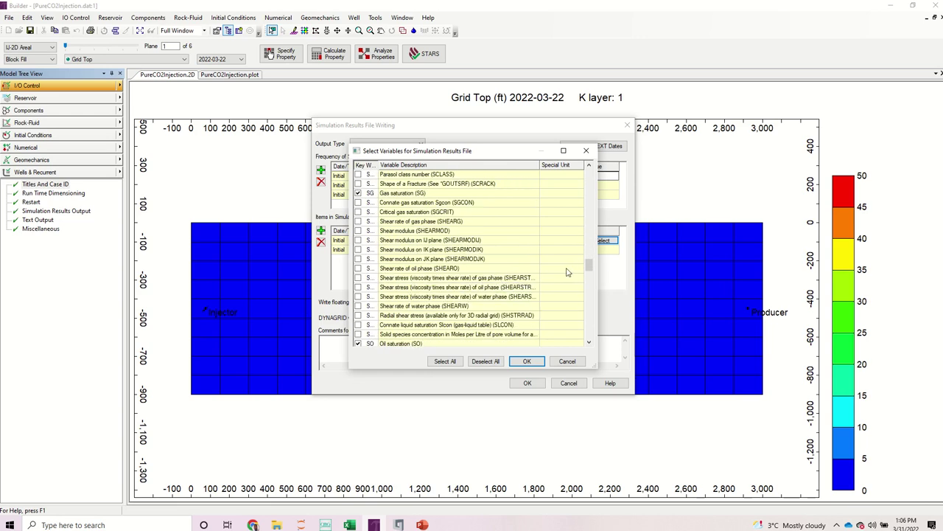
{"action": "left_click_drag", "start_coordinate": [589, 267], "coordinate": [585, 321]}
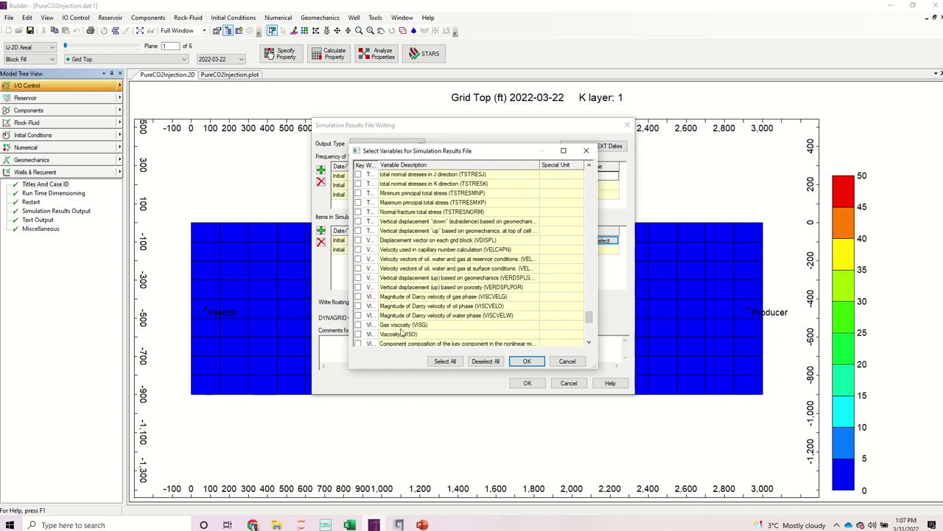
{"action": "left_click", "coordinate": [368, 326]}
{"action": "left_click", "coordinate": [358, 325]}
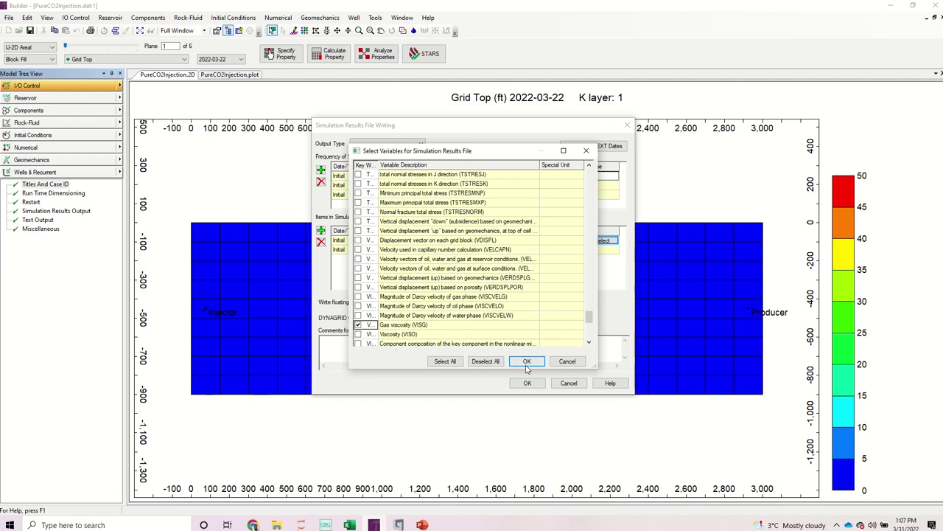
{"action": "left_click", "coordinate": [527, 362]}
{"action": "left_click", "coordinate": [527, 383]}
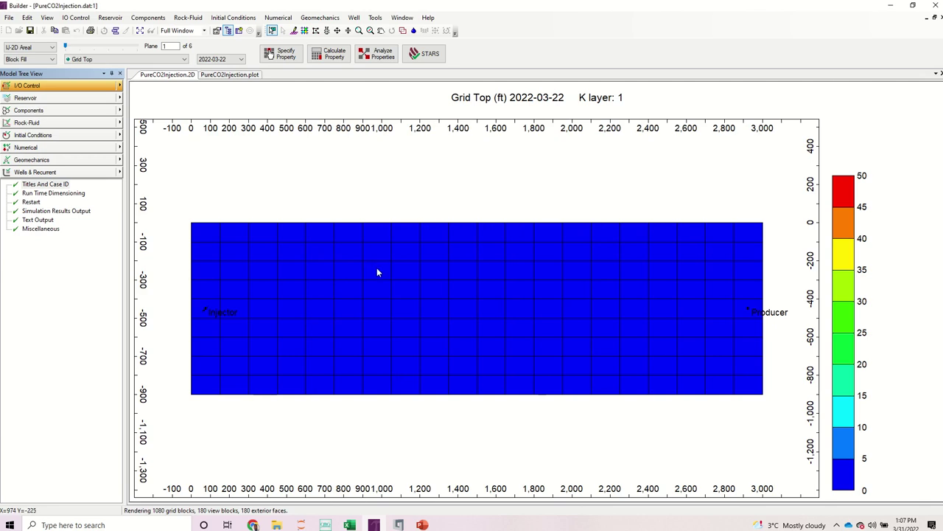
- Save the dataset and run it in STARS with the run normal immediately option
{"action": "left_click", "coordinate": [428, 54]}
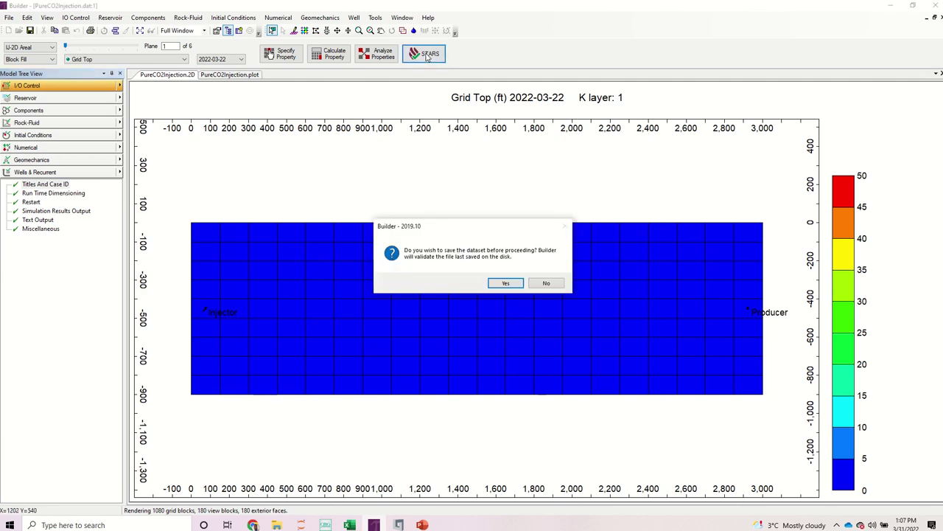
{"action": "left_click", "coordinate": [505, 284]}
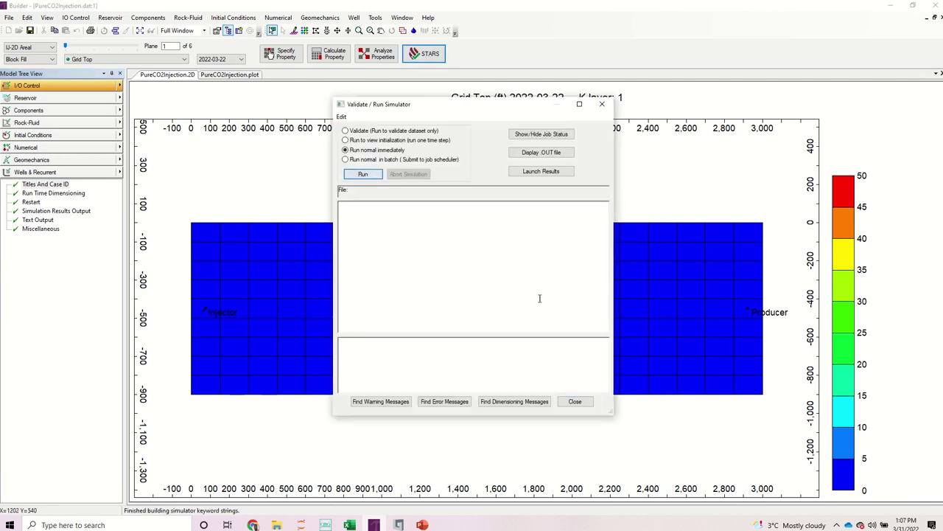
{"action": "key", "text": "Return"}
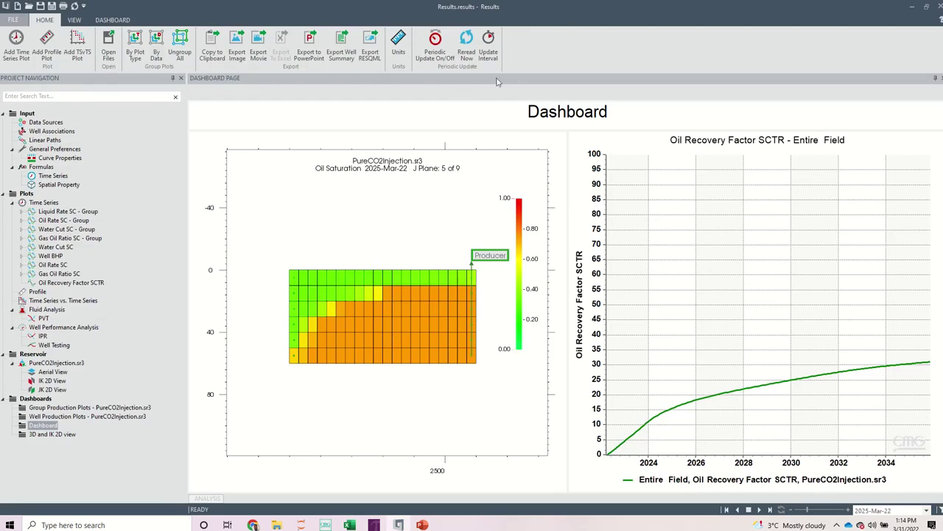
- Reread the simulation output in Results and open the 3D reservoir view of PureCO2Injection.sr3
{"action": "left_click", "coordinate": [467, 48]}
{"action": "double_click", "coordinate": [49, 363]}
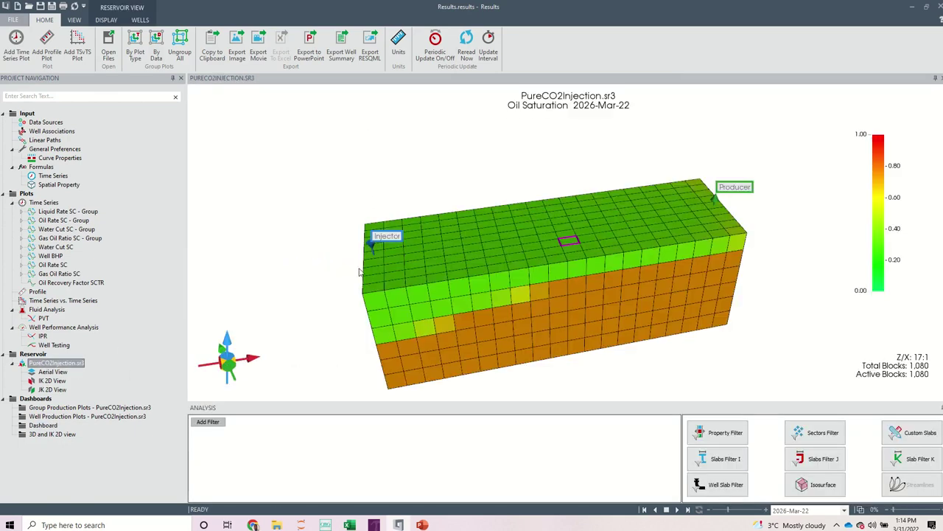
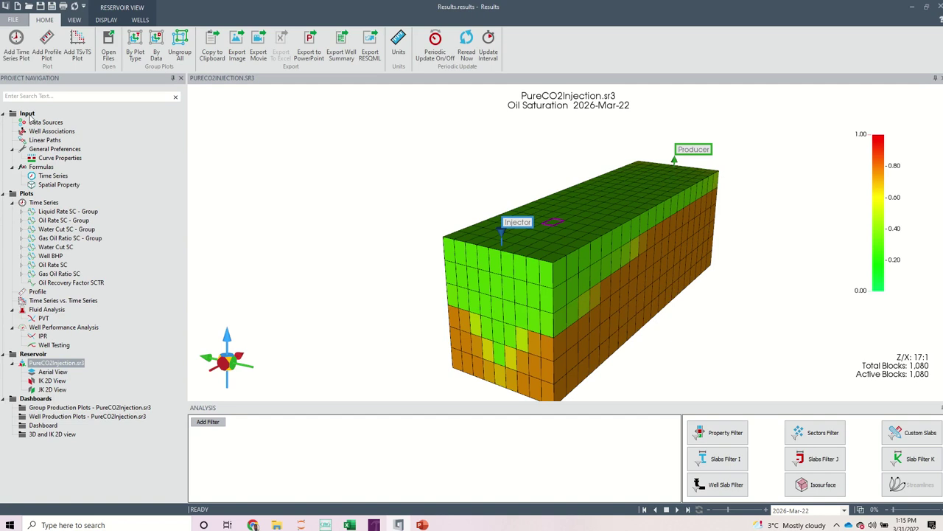
- Open the linear path definitions and set the path's starting block to {1, 5, 5}
{"action": "left_click", "coordinate": [50, 141]}
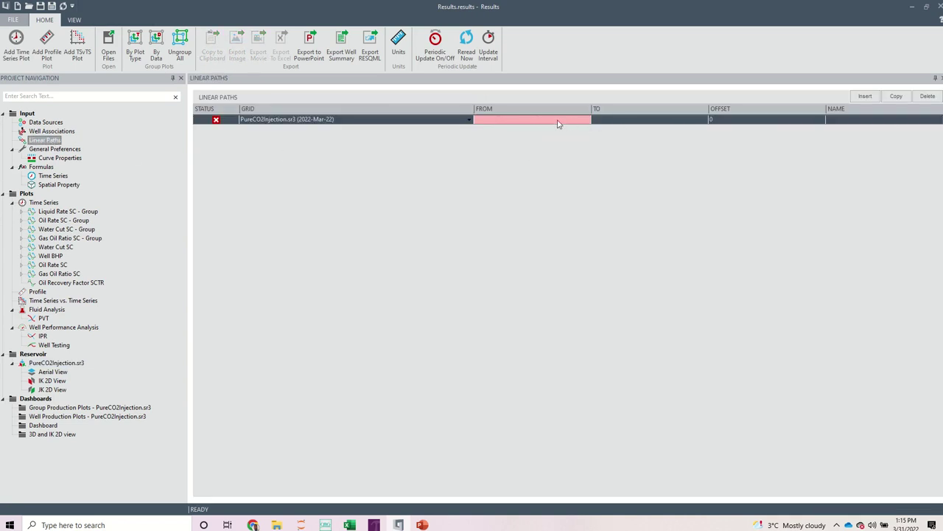
{"action": "left_click", "coordinate": [507, 120]}
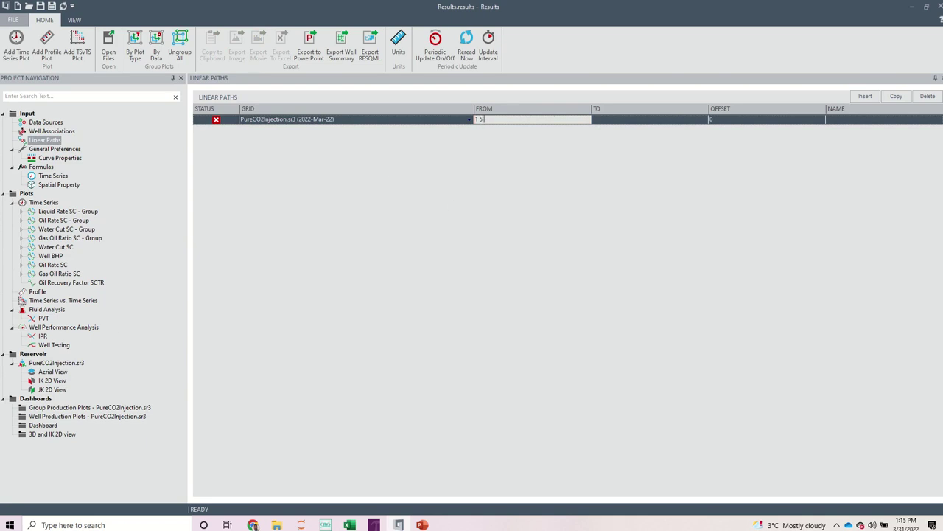
{"action": "key", "text": "BackSpace"}
{"action": "type", "text": "4"}
- Check the layers at the injector in the reservoir view and define the linear path from {1, 5, 2} to {20, 5, 2}
{"action": "left_click", "coordinate": [46, 364]}
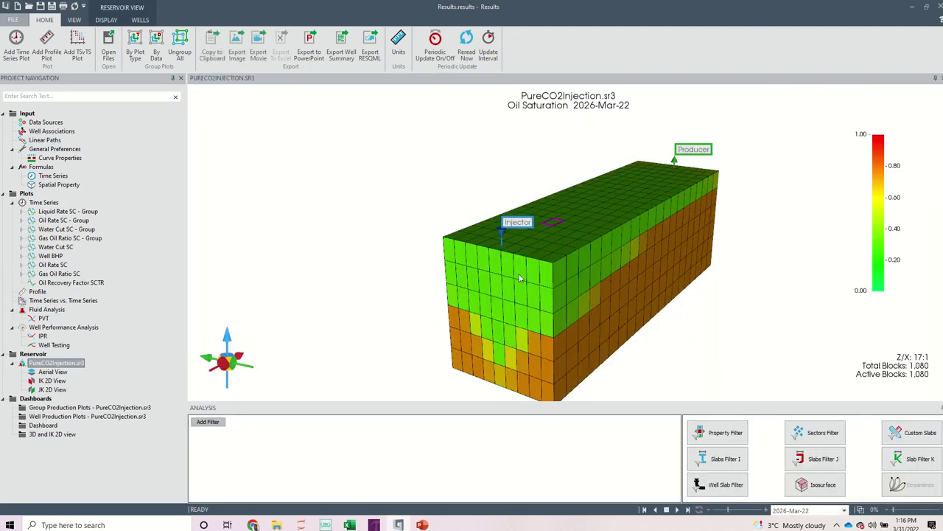
{"action": "mouse_move", "coordinate": [520, 276]}
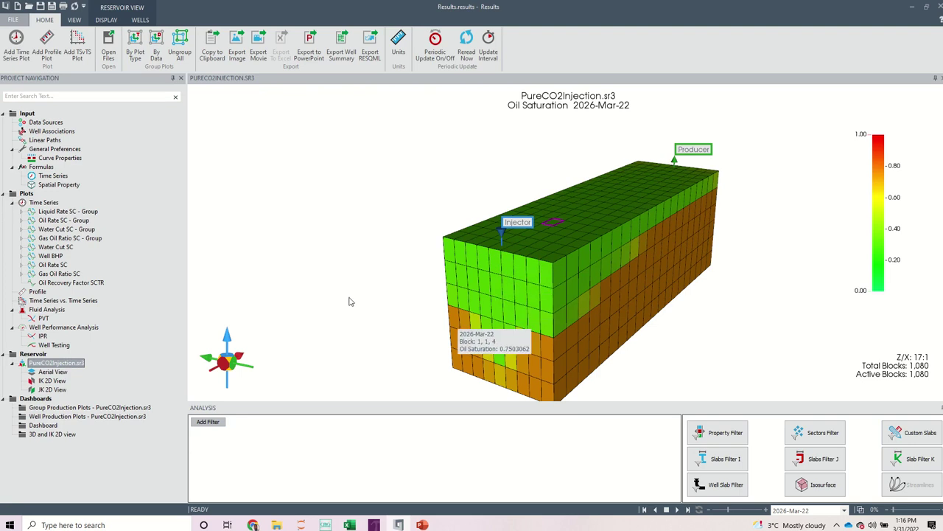
{"action": "left_click", "coordinate": [58, 140]}
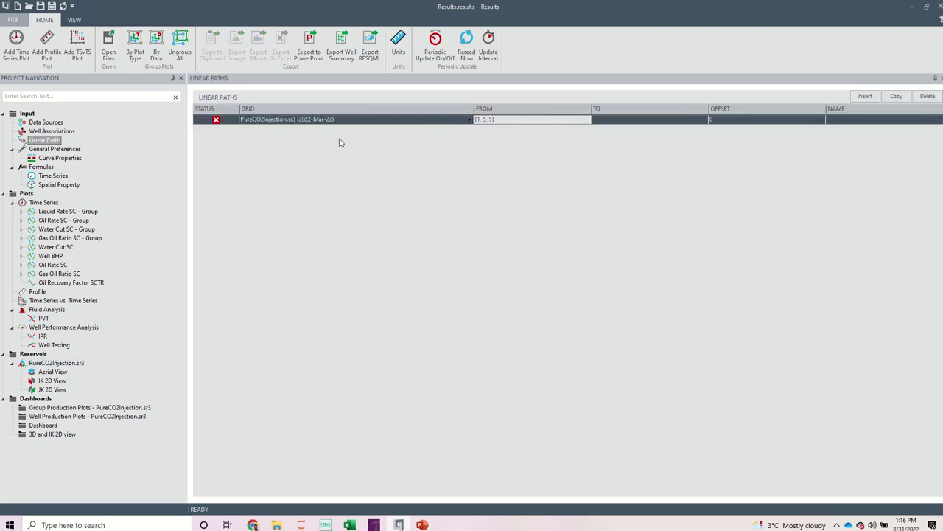
{"action": "left_click", "coordinate": [492, 119]}
{"action": "left_click", "coordinate": [629, 123]}
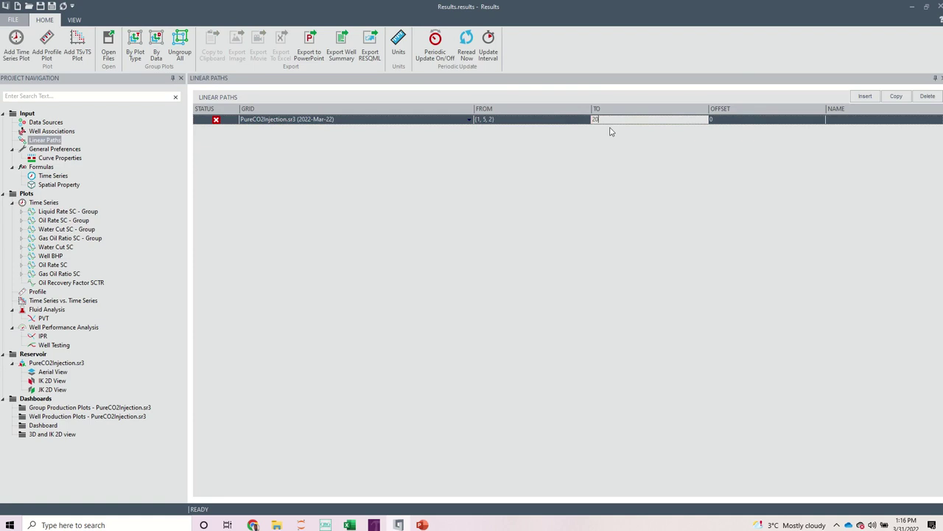
{"action": "type", "text": "20 5 2"}
- Inspect the block indices towards the producer in the 3D reservoir view and return to the linear path definitions
{"action": "left_click", "coordinate": [62, 364]}
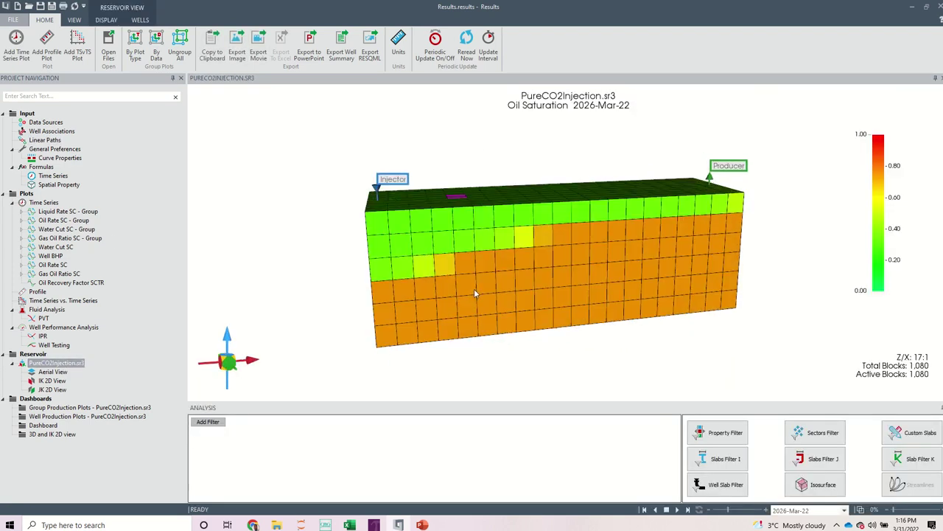
{"action": "mouse_move", "coordinate": [729, 308]}
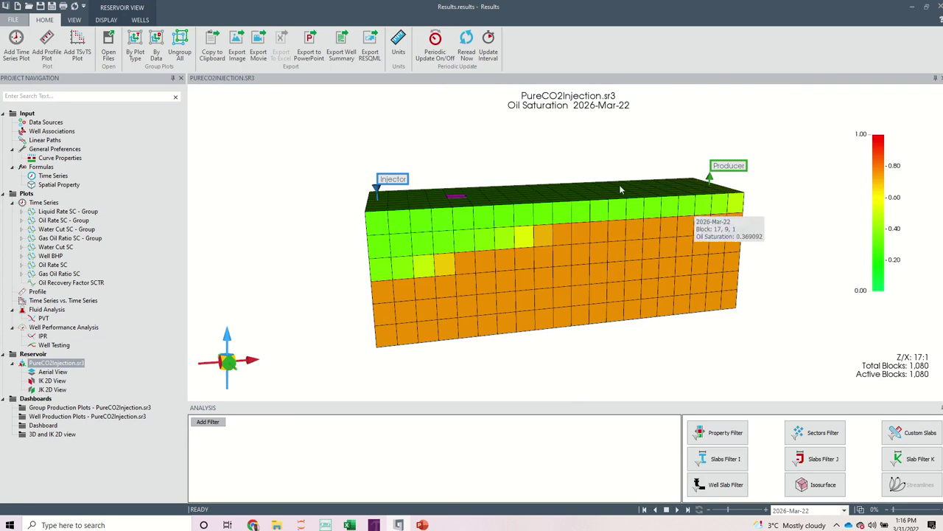
{"action": "left_click", "coordinate": [52, 140]}
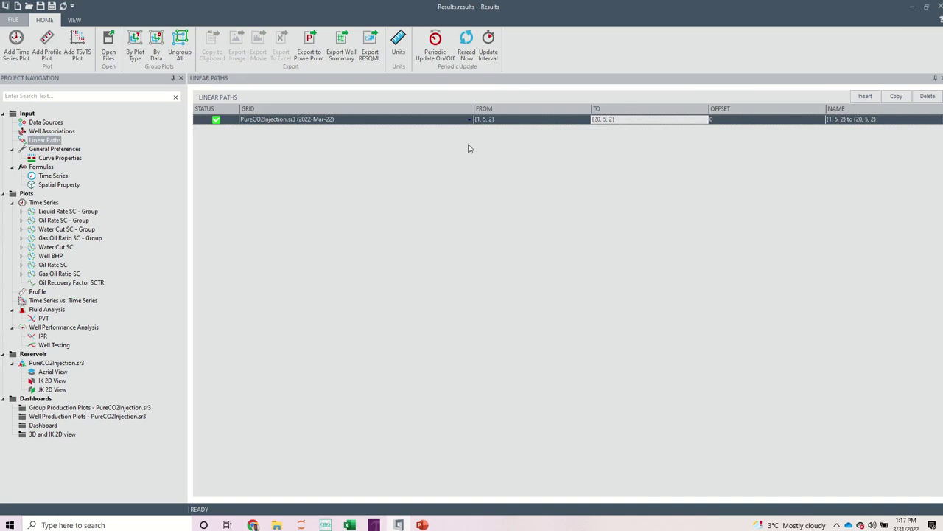
- Create a profile plot of gas mass density along the linear path {1, 5, 2} to {20, 5, 2} for 2022-Mar-22
{"action": "left_click", "coordinate": [38, 292]}
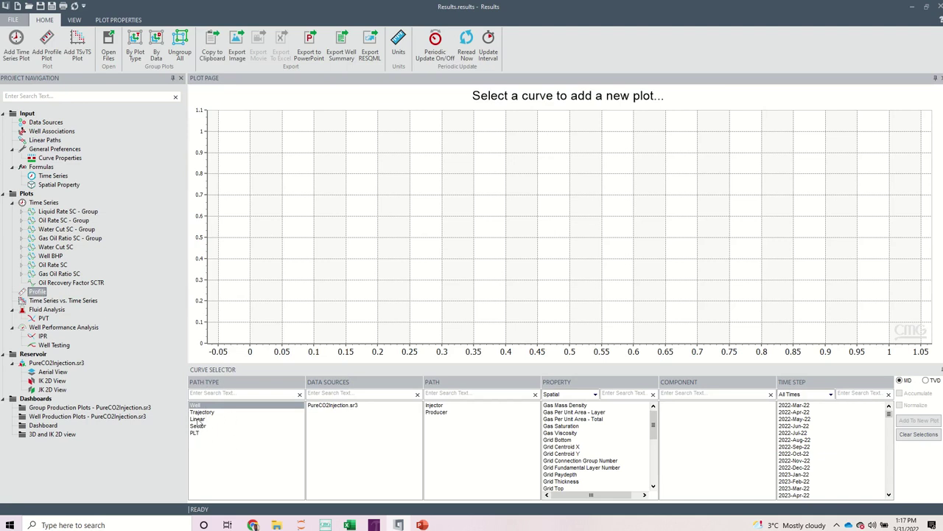
{"action": "left_click", "coordinate": [197, 418]}
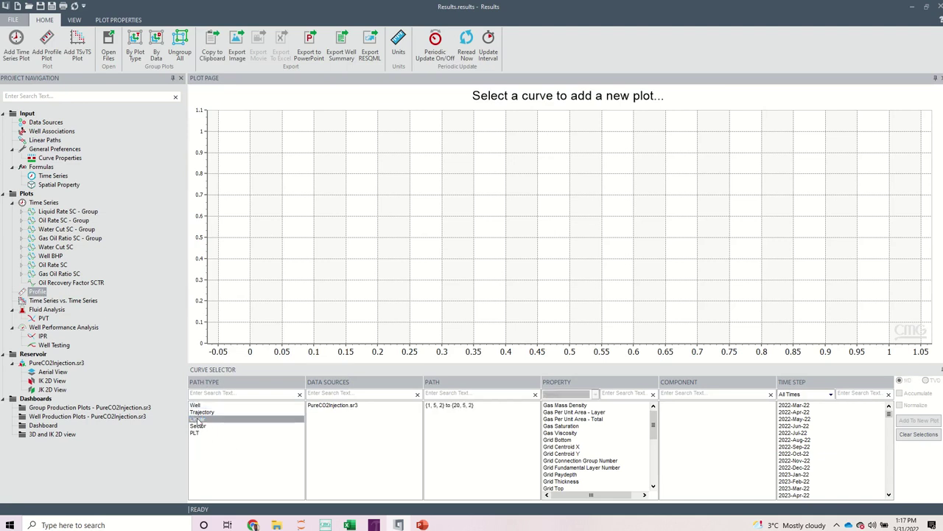
{"action": "left_click", "coordinate": [343, 410]}
{"action": "left_click", "coordinate": [449, 405]}
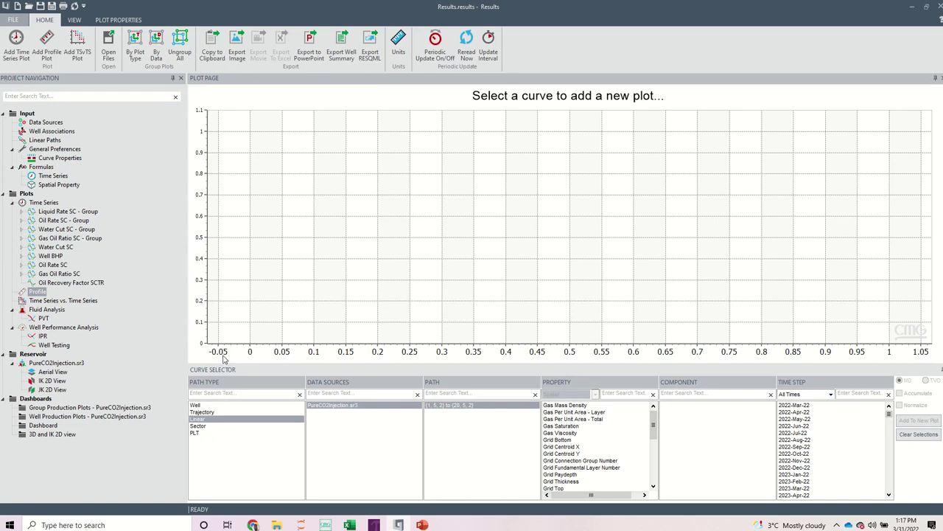
{"action": "left_click", "coordinate": [556, 408]}
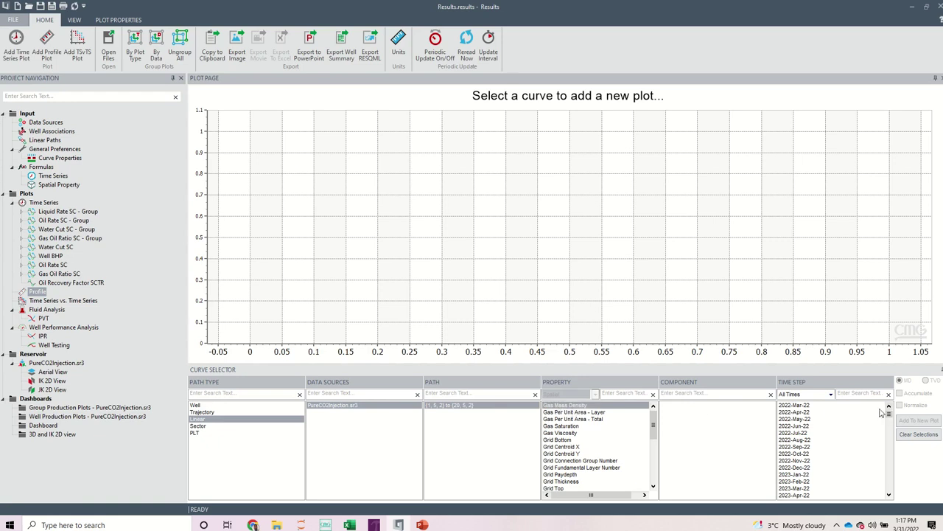
{"action": "left_click", "coordinate": [787, 407]}
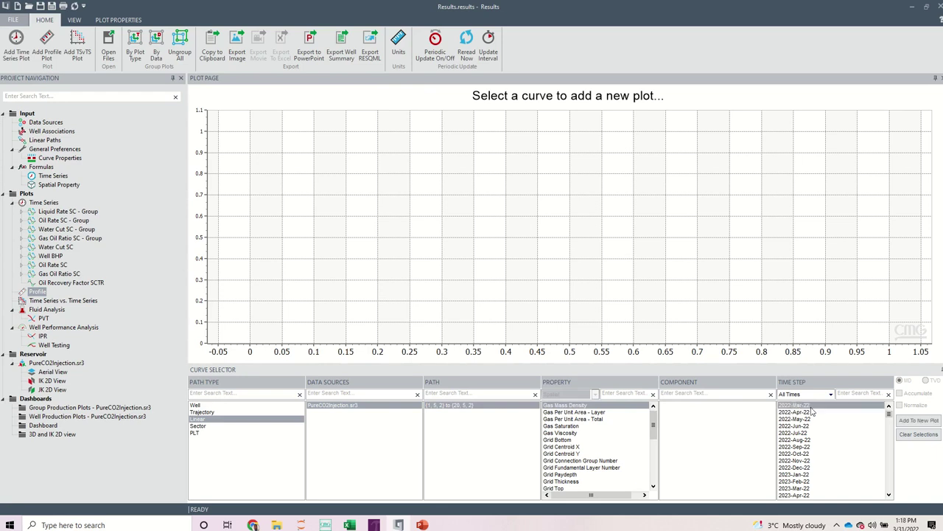
{"action": "left_click", "coordinate": [913, 420]}
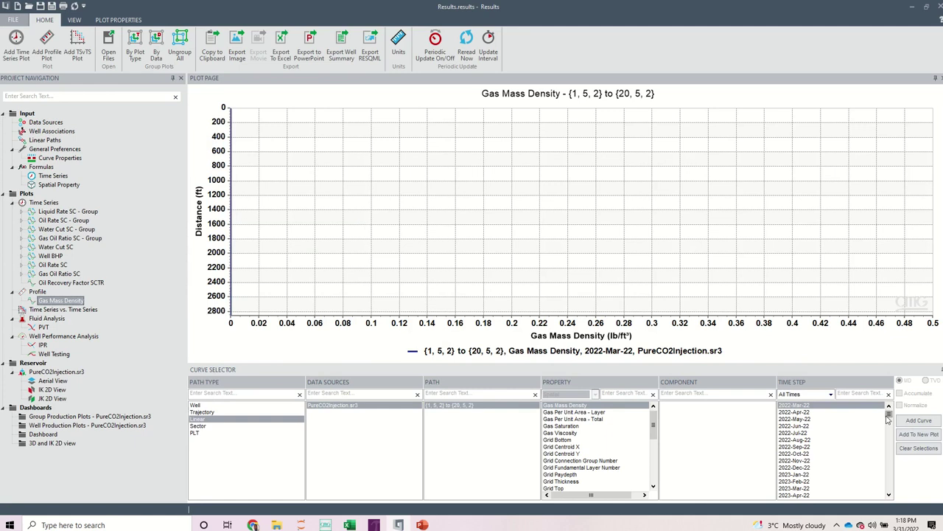
- Add the 2025-Nov-22 curve to the gas mass density profile and swap the plot's axes
{"action": "left_click_drag", "start_coordinate": [889, 414], "coordinate": [807, 458]}
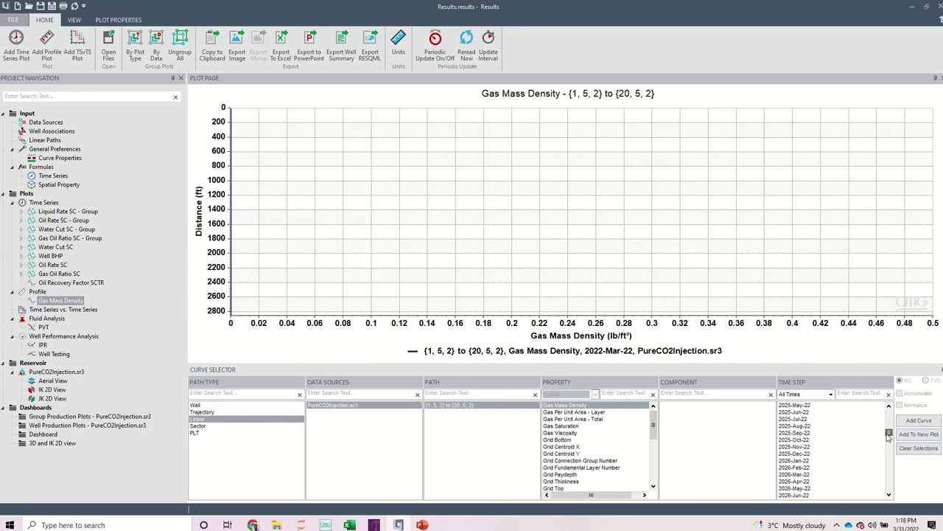
{"action": "left_click", "coordinate": [787, 448]}
{"action": "left_click", "coordinate": [916, 421]}
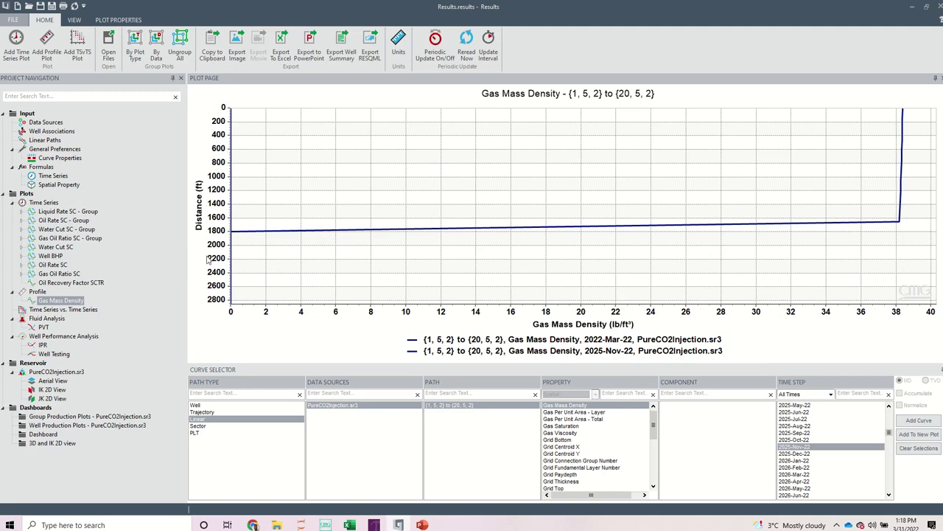
{"action": "left_click", "coordinate": [116, 20]}
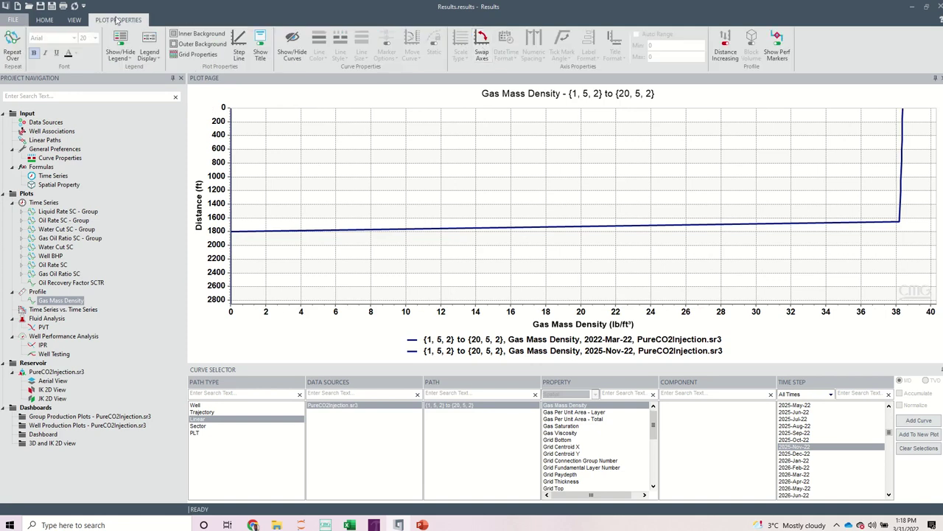
{"action": "left_click", "coordinate": [482, 46]}
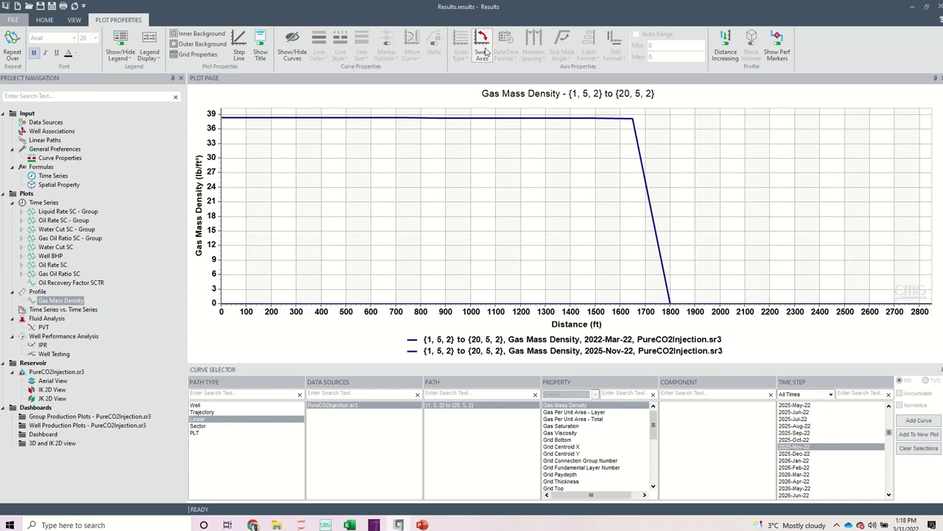
{"action": "left_click", "coordinate": [559, 125]}
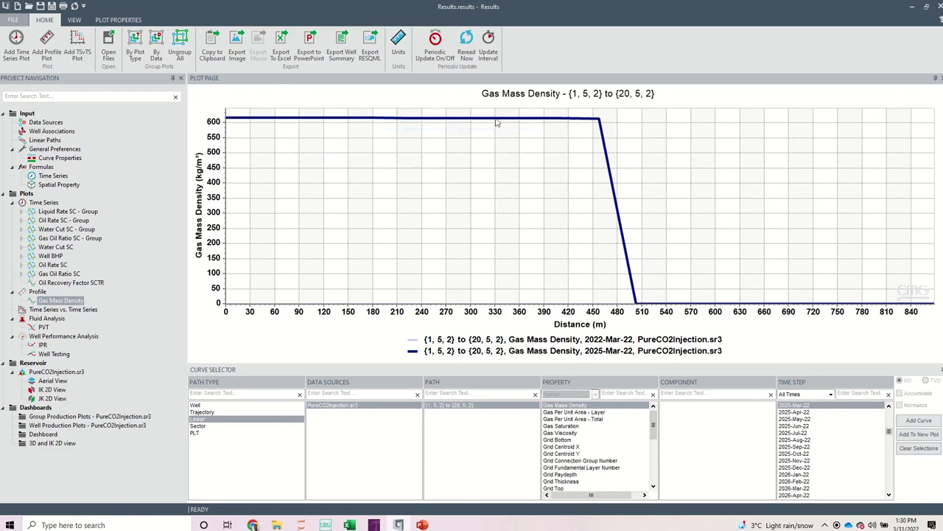
- Add the 2026-Mar-22 and 2027-Mar-22 curves to the gas mass density profile
{"action": "mouse_move", "coordinate": [558, 127]}
{"action": "scroll", "coordinate": [814, 470], "scroll_direction": "down", "scroll_amount": 1}
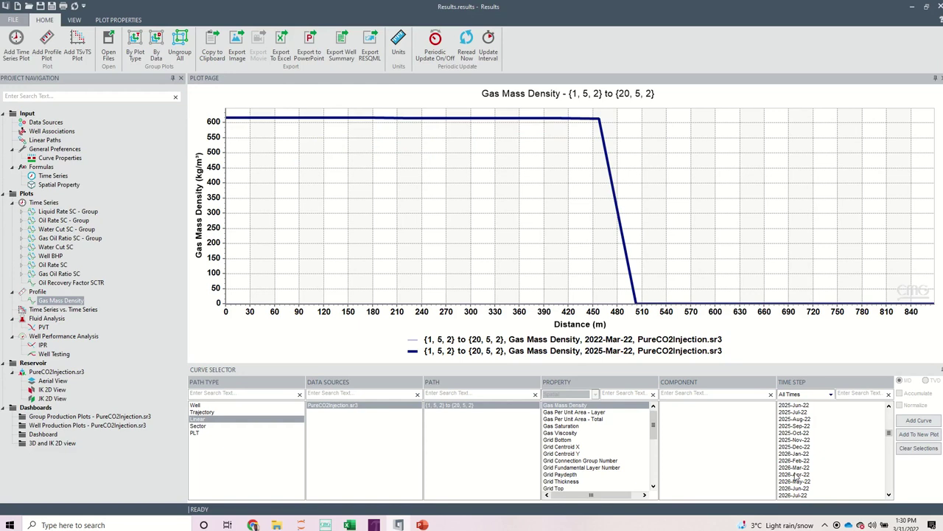
{"action": "left_click", "coordinate": [803, 469]}
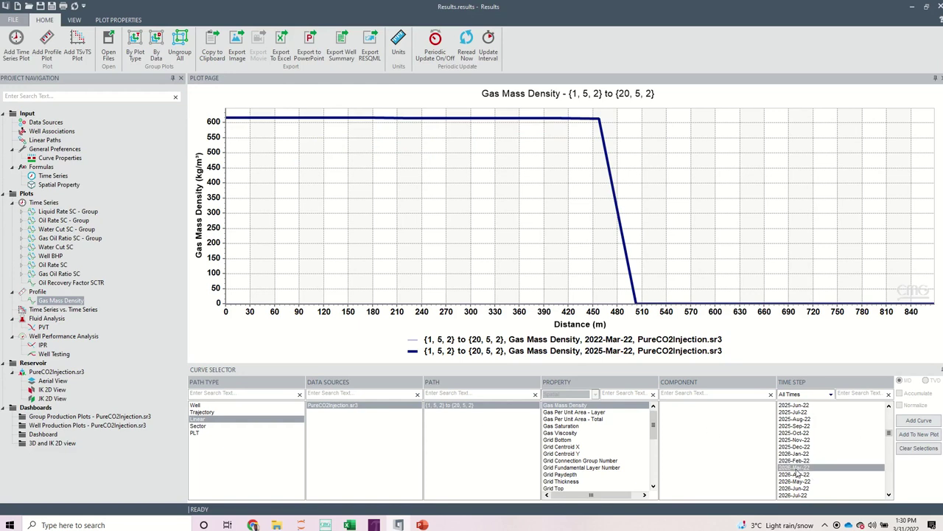
{"action": "left_click", "coordinate": [919, 420]}
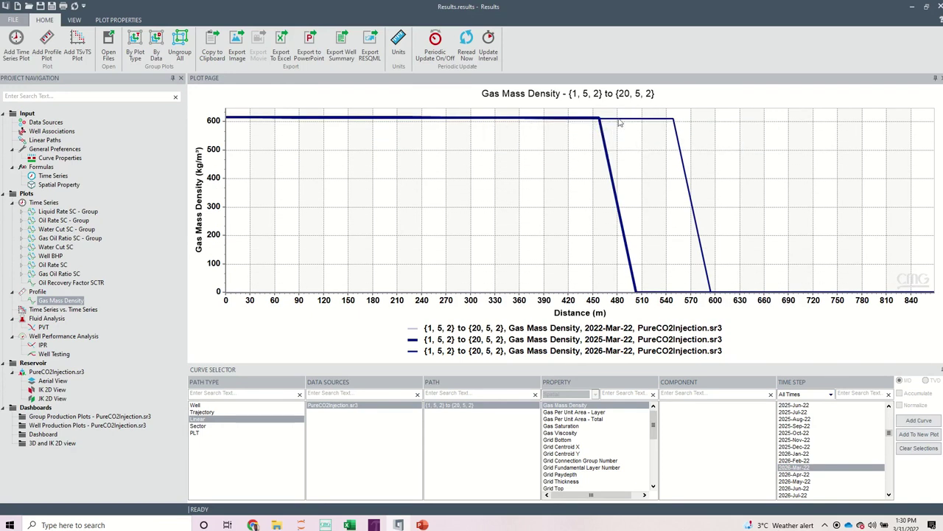
{"action": "mouse_move", "coordinate": [673, 120]}
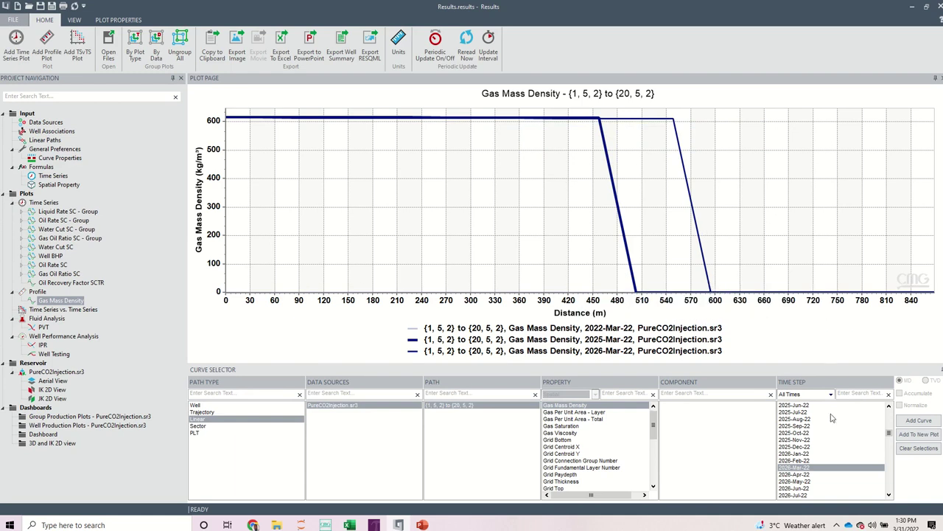
{"action": "scroll", "coordinate": [824, 468], "scroll_direction": "down", "scroll_amount": 4}
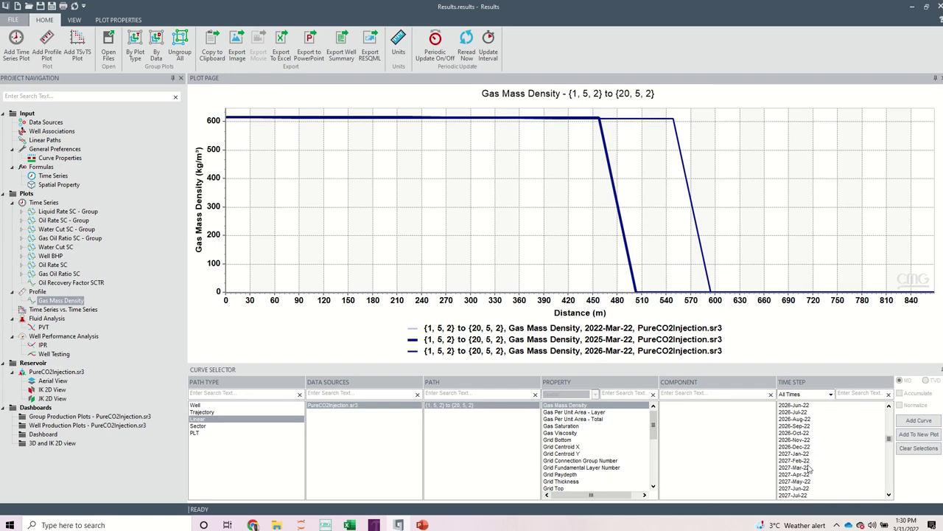
{"action": "left_click", "coordinate": [808, 468]}
{"action": "left_click", "coordinate": [919, 420]}
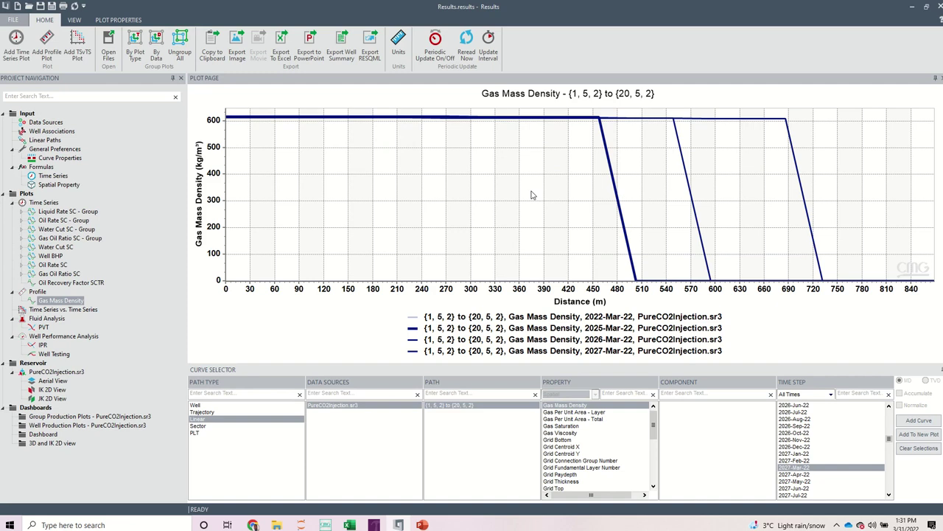
{"action": "mouse_move", "coordinate": [549, 328]}
- Create a gas viscosity profile plot along the Injector well for 2022-Mar-22 and swap its axes
{"action": "left_click", "coordinate": [38, 292]}
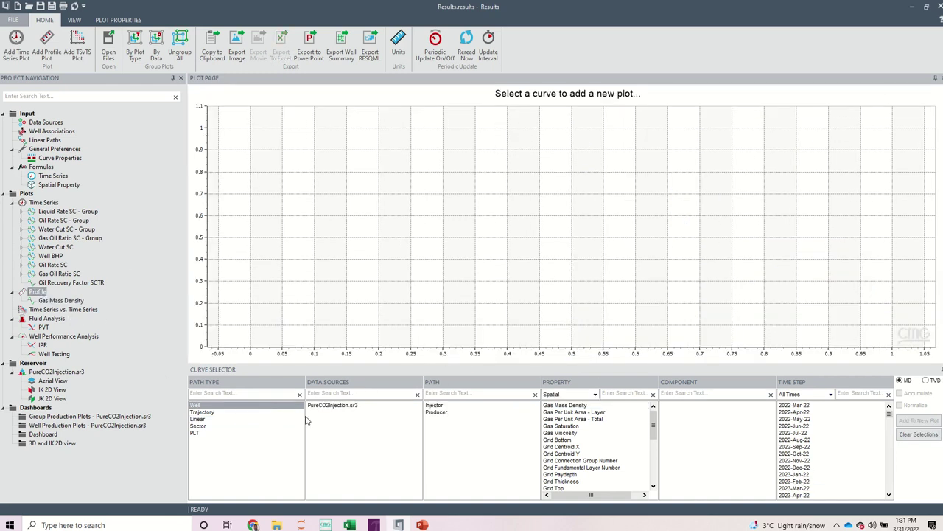
{"action": "left_click", "coordinate": [331, 405]}
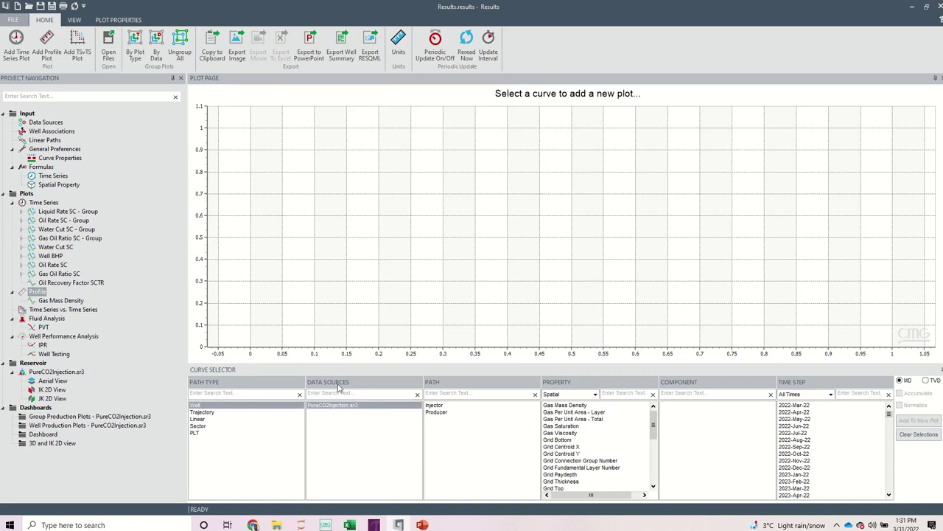
{"action": "left_click", "coordinate": [439, 406]}
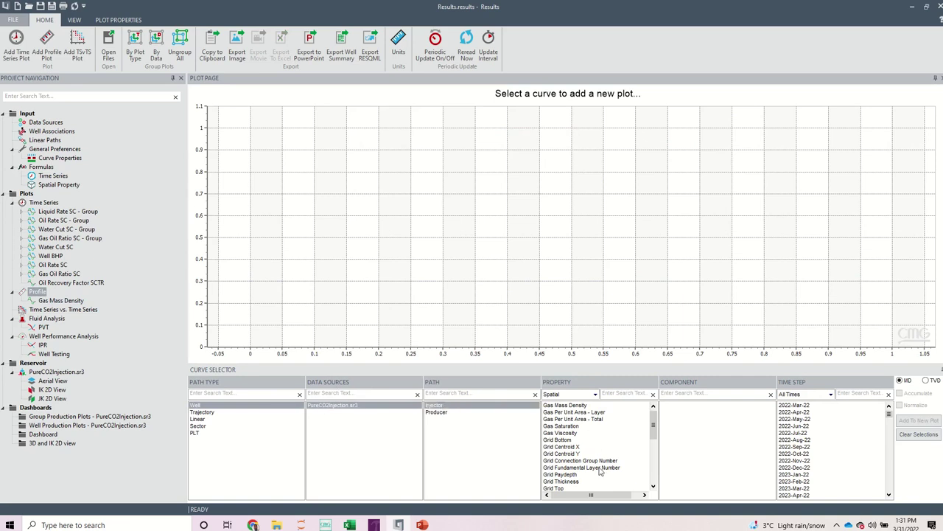
{"action": "left_click", "coordinate": [560, 434]}
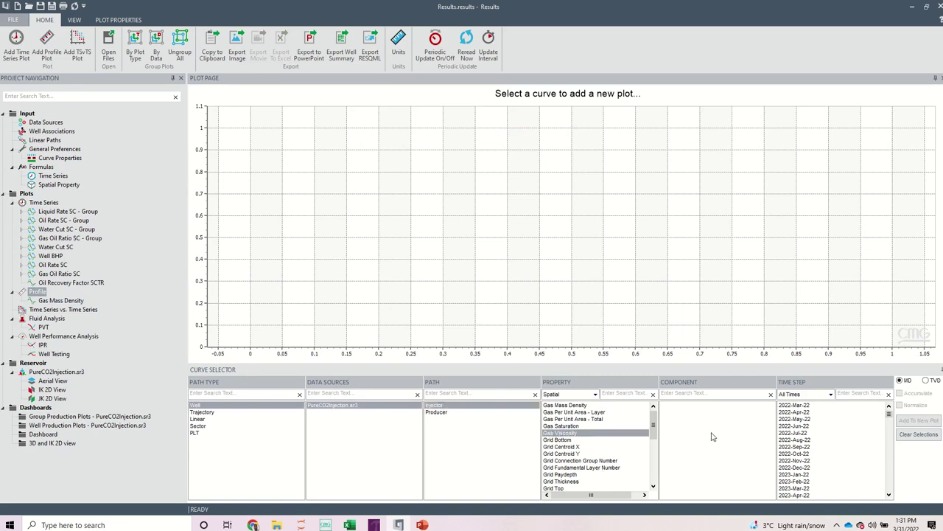
{"action": "left_click", "coordinate": [796, 406]}
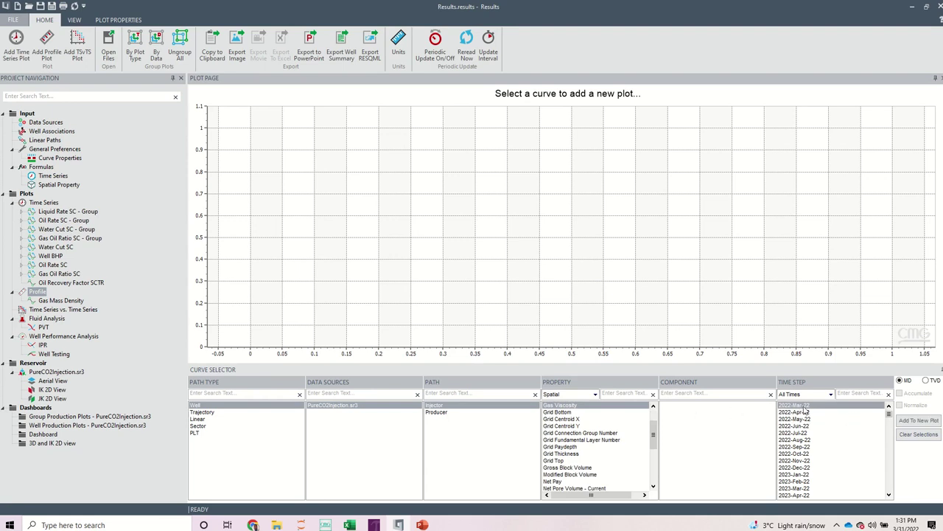
{"action": "left_click", "coordinate": [919, 420]}
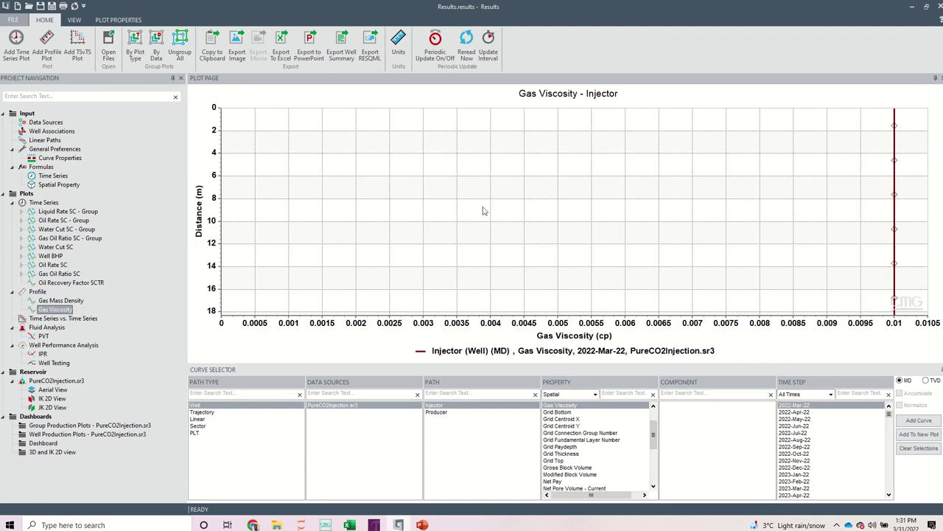
{"action": "left_click", "coordinate": [134, 21]}
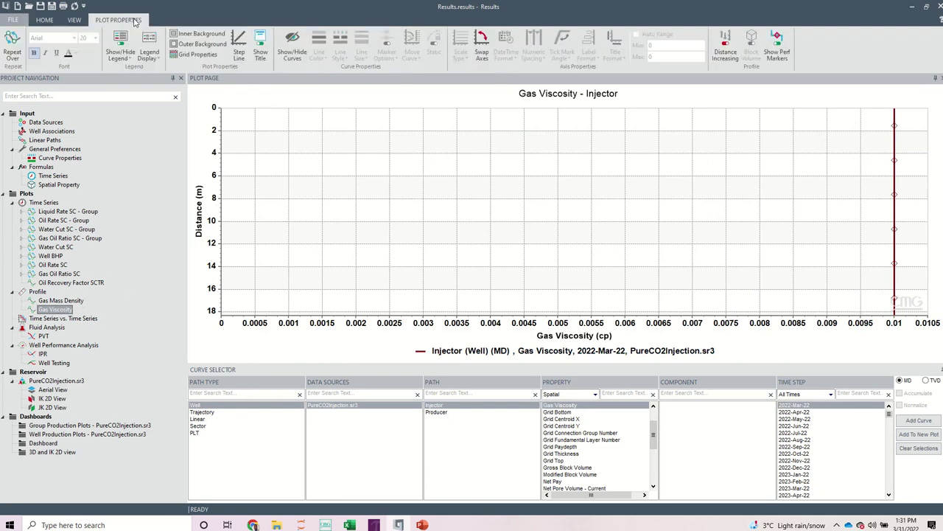
{"action": "left_click", "coordinate": [482, 46]}
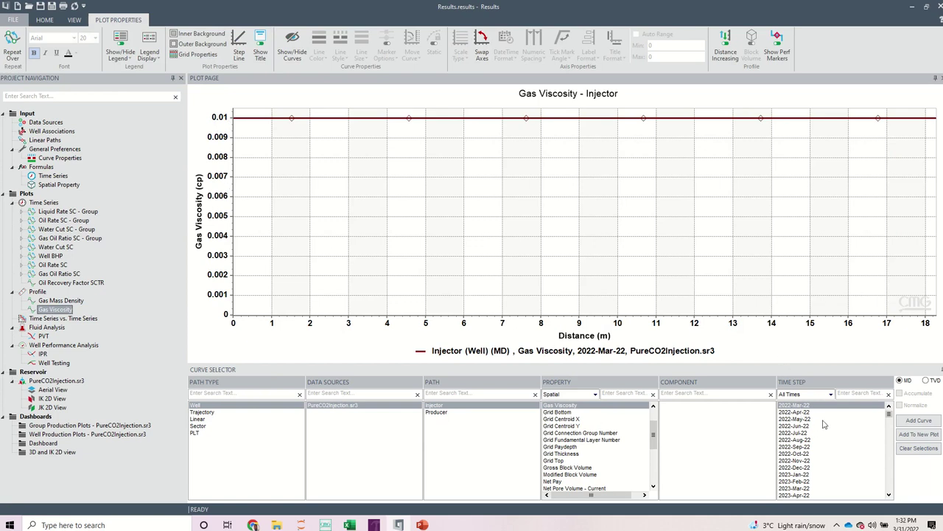
- Add the 2025-Mar-22 curve to the Injector gas viscosity profile
{"action": "scroll", "coordinate": [825, 446], "scroll_direction": "down", "scroll_amount": 2}
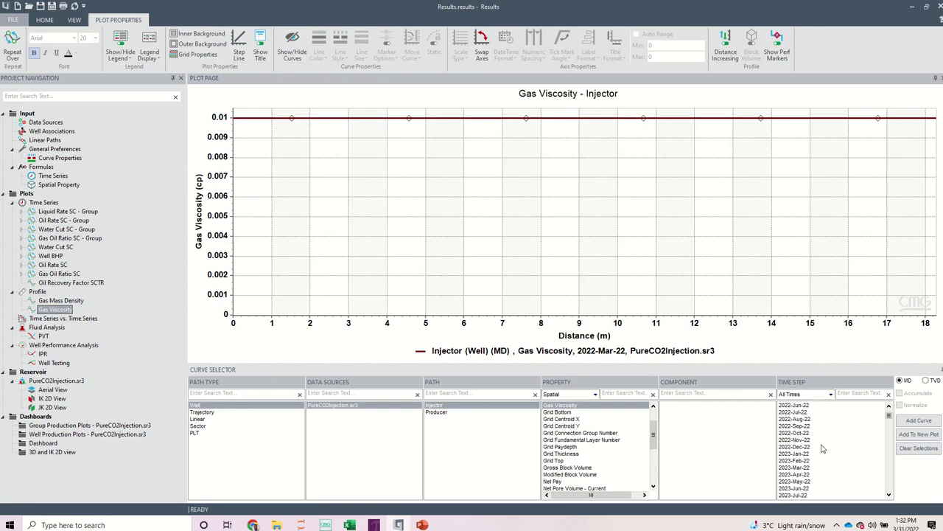
{"action": "scroll", "coordinate": [813, 438], "scroll_direction": "up", "scroll_amount": 1}
{"action": "scroll", "coordinate": [813, 439], "scroll_direction": "up", "scroll_amount": 1}
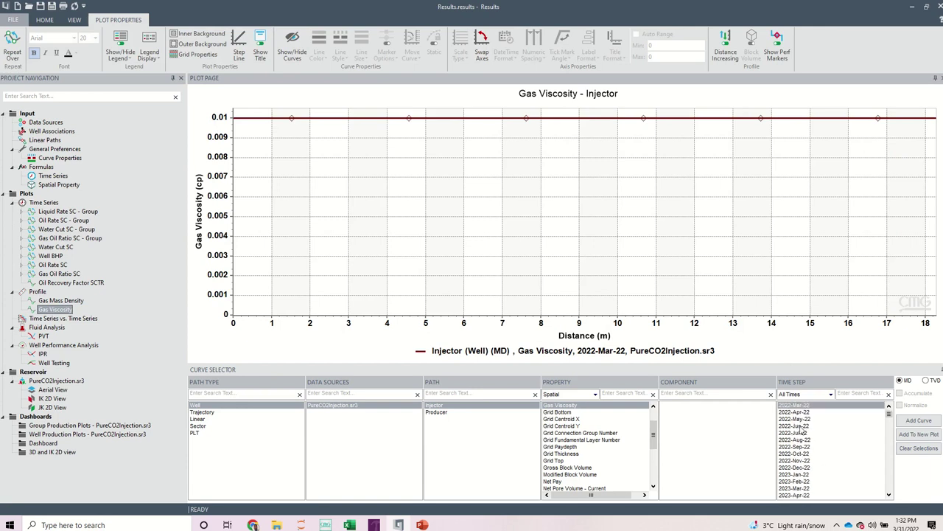
{"action": "scroll", "coordinate": [811, 439], "scroll_direction": "down", "scroll_amount": 2}
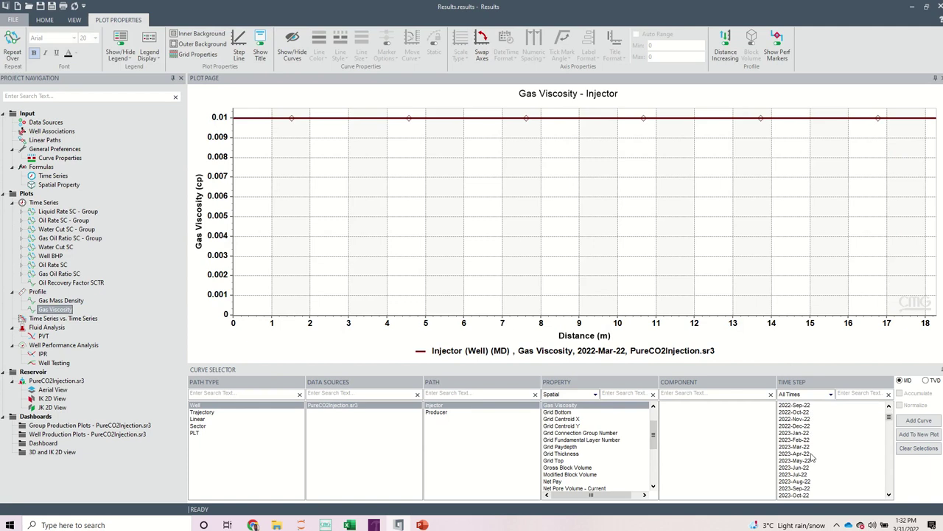
{"action": "scroll", "coordinate": [811, 460], "scroll_direction": "down", "scroll_amount": 6}
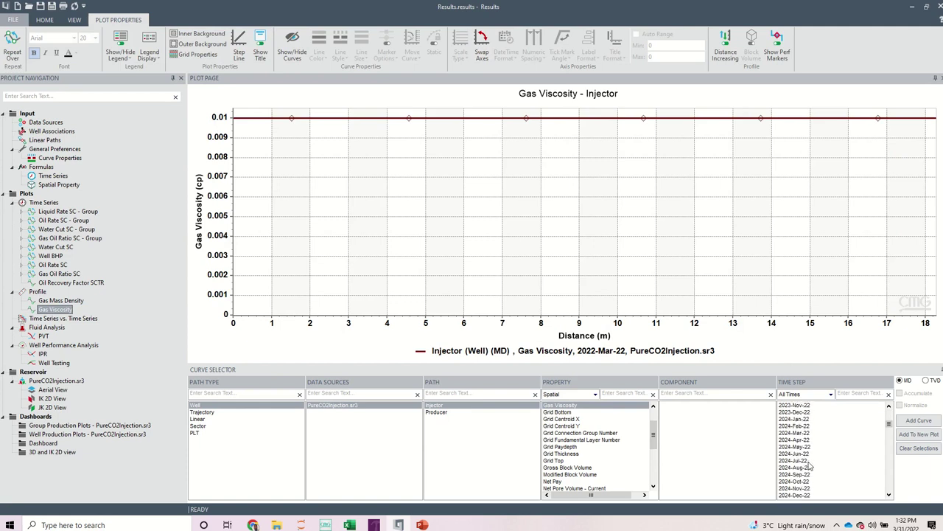
{"action": "scroll", "coordinate": [804, 463], "scroll_direction": "down", "scroll_amount": 1}
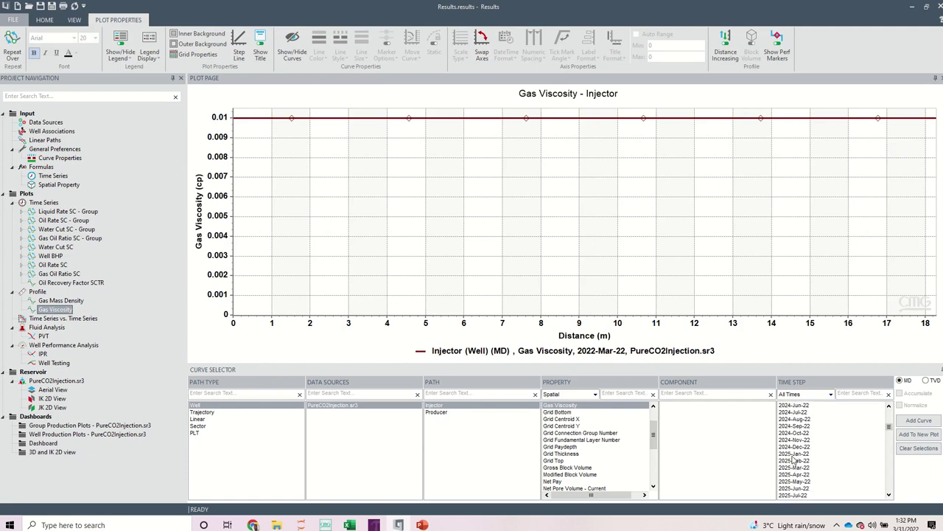
{"action": "left_click", "coordinate": [795, 468]}
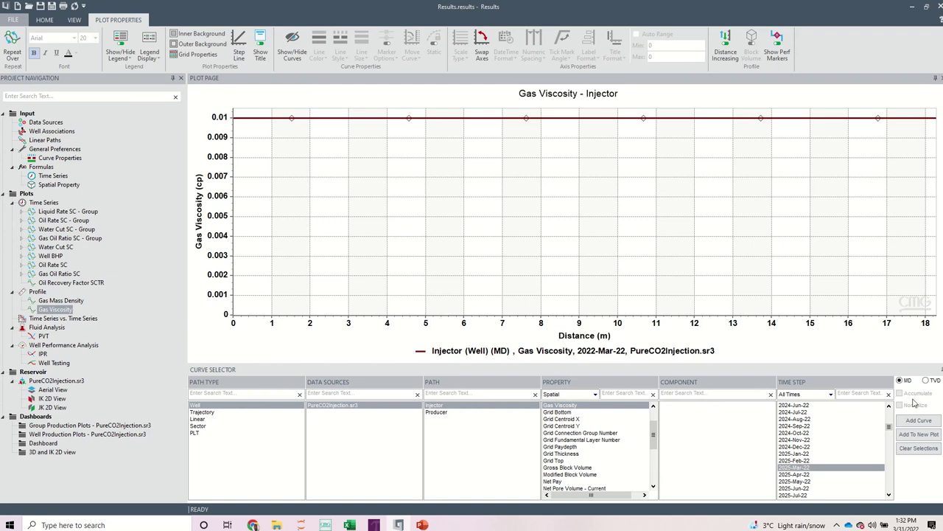
{"action": "left_click", "coordinate": [919, 420]}
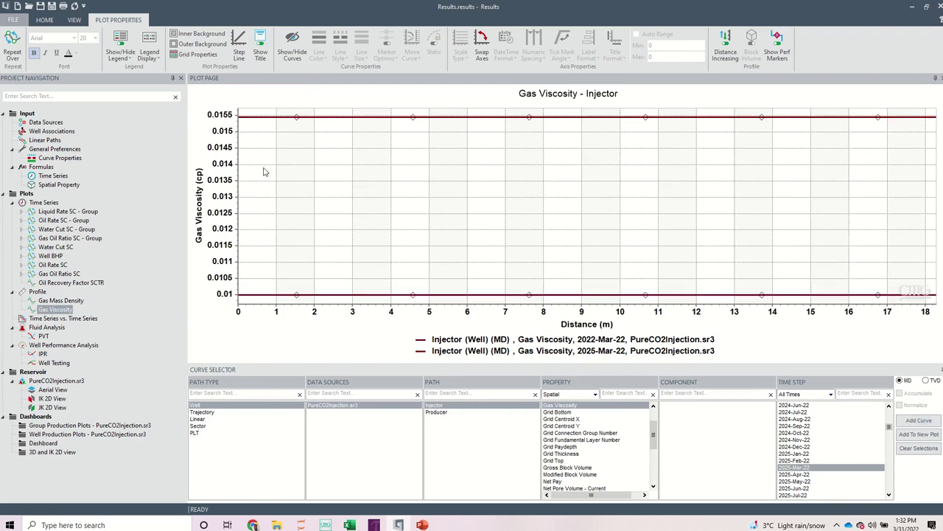
- Add the 2027-Mar-22 curve to the Injector gas viscosity profile plot
{"action": "mouse_move", "coordinate": [274, 298]}
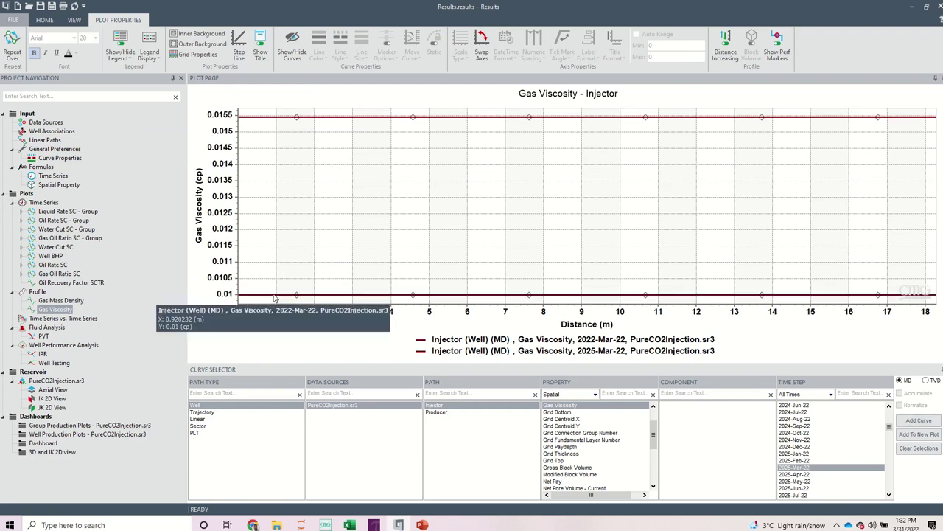
{"action": "mouse_move", "coordinate": [252, 121]}
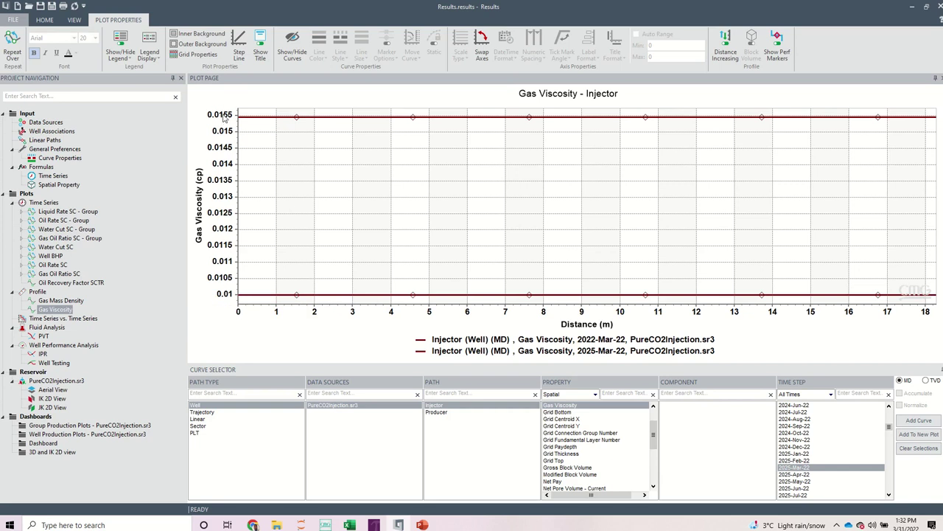
{"action": "scroll", "coordinate": [796, 464], "scroll_direction": "down", "scroll_amount": 5}
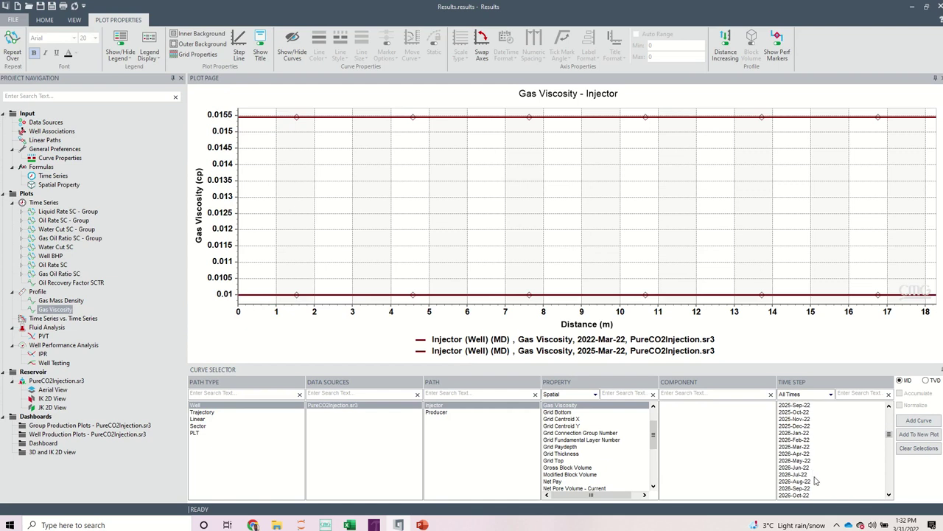
{"action": "scroll", "coordinate": [816, 486], "scroll_direction": "down", "scroll_amount": 2}
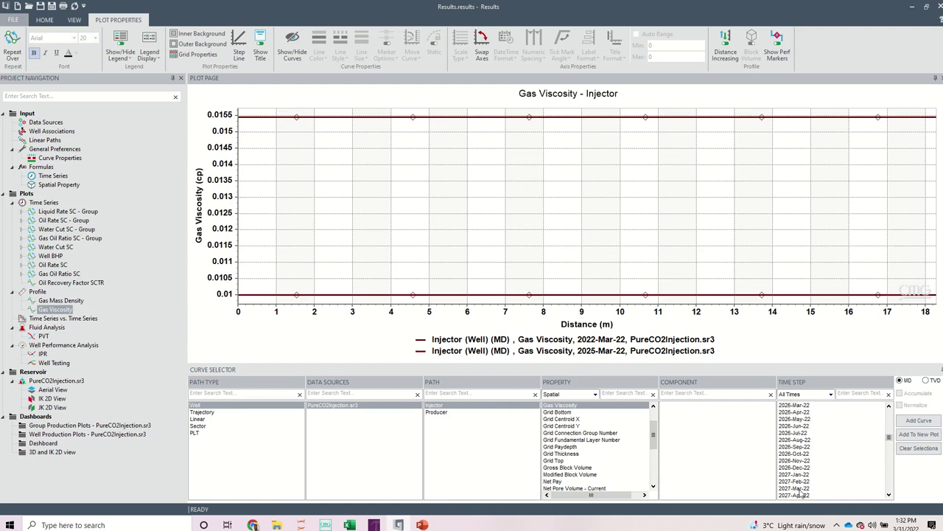
{"action": "left_click", "coordinate": [801, 488]}
{"action": "left_click", "coordinate": [918, 420]}
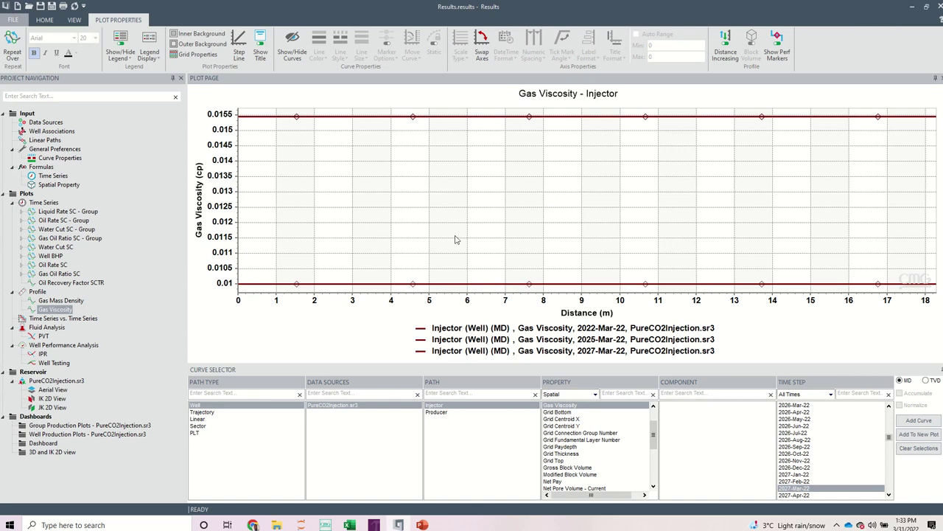
{"action": "mouse_move", "coordinate": [332, 285]}
- Create a new dashboard and place the Gas Mass Density and Gas Viscosity profile plots side by side on it
{"action": "left_click", "coordinate": [37, 417]}
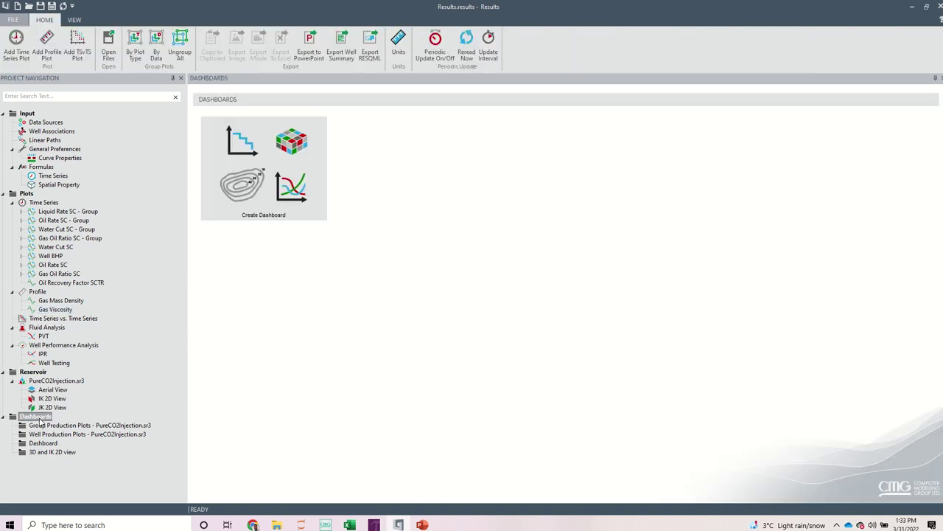
{"action": "left_click", "coordinate": [241, 181]}
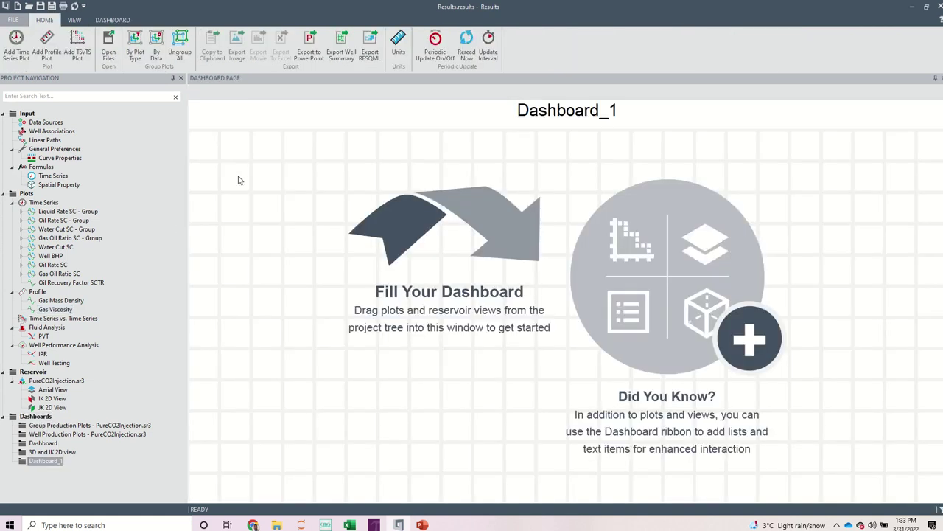
{"action": "left_click_drag", "start_coordinate": [62, 300], "coordinate": [360, 322]}
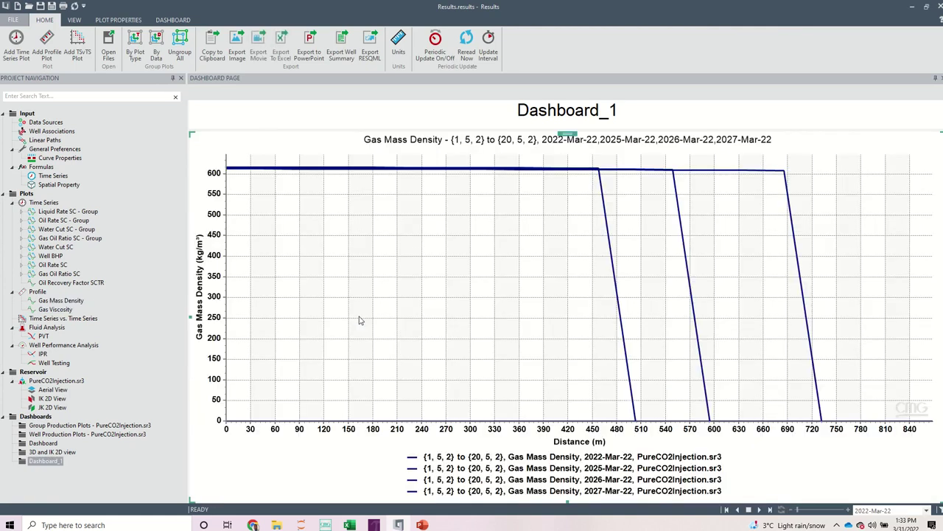
{"action": "left_click_drag", "start_coordinate": [57, 309], "coordinate": [685, 307]}
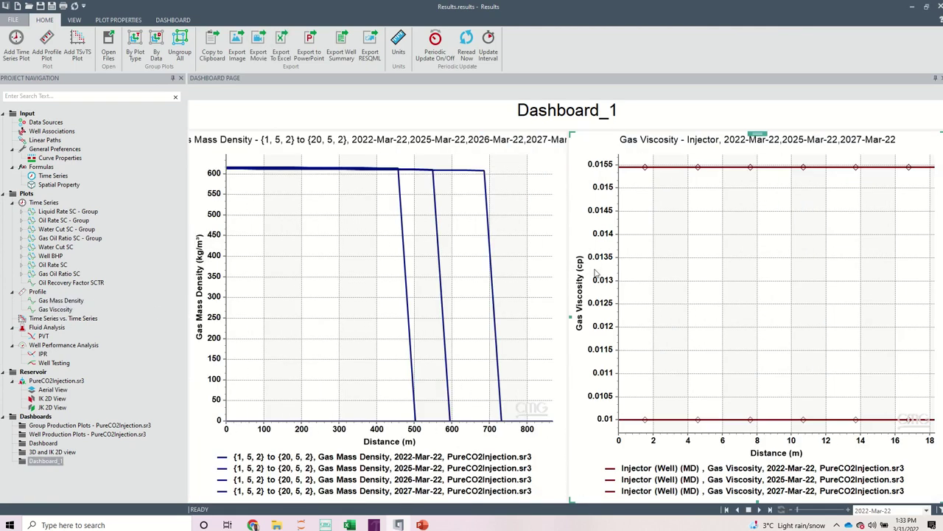
- Examine the legend entries of the gas mass density and gas viscosity plots on the dashboard
{"action": "left_click", "coordinate": [566, 218]}
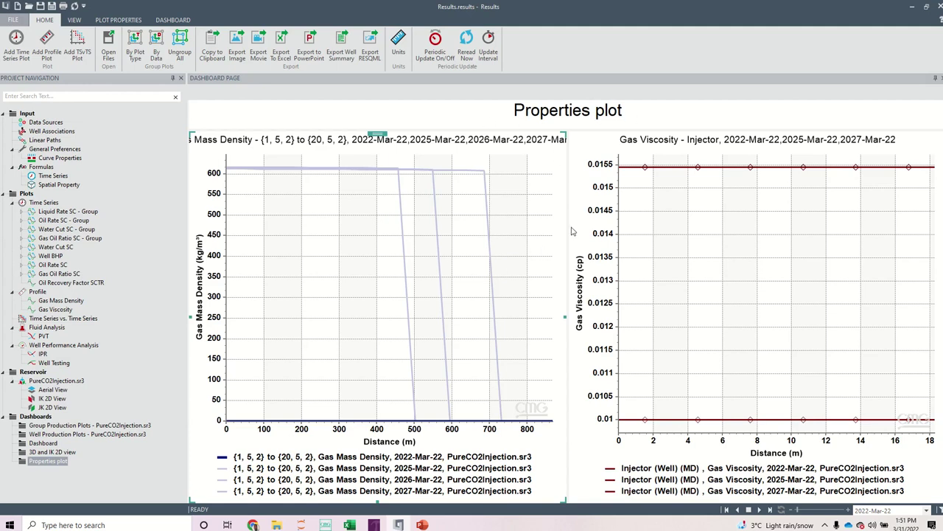
{"action": "left_click", "coordinate": [352, 457]}
{"action": "left_click", "coordinate": [351, 457]}
{"action": "left_click_drag", "start_coordinate": [344, 457], "coordinate": [312, 457]}
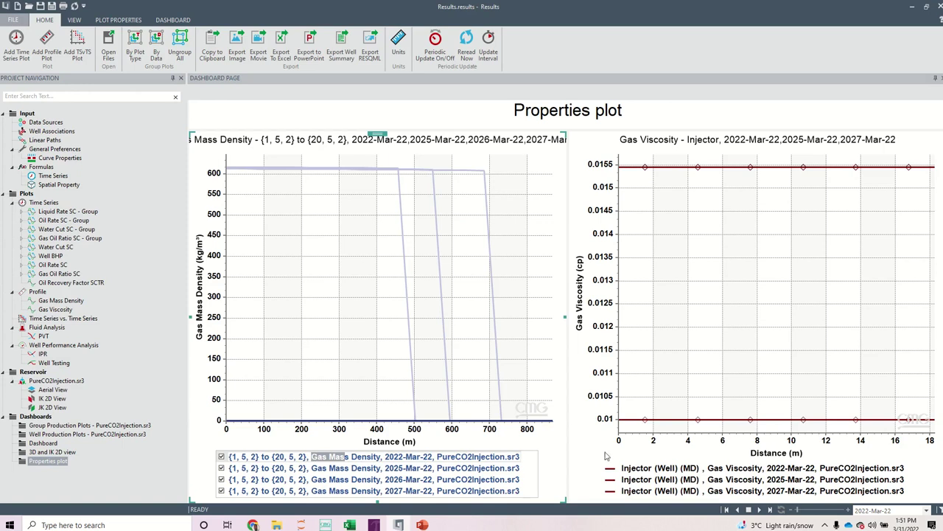
{"action": "left_click", "coordinate": [623, 468]}
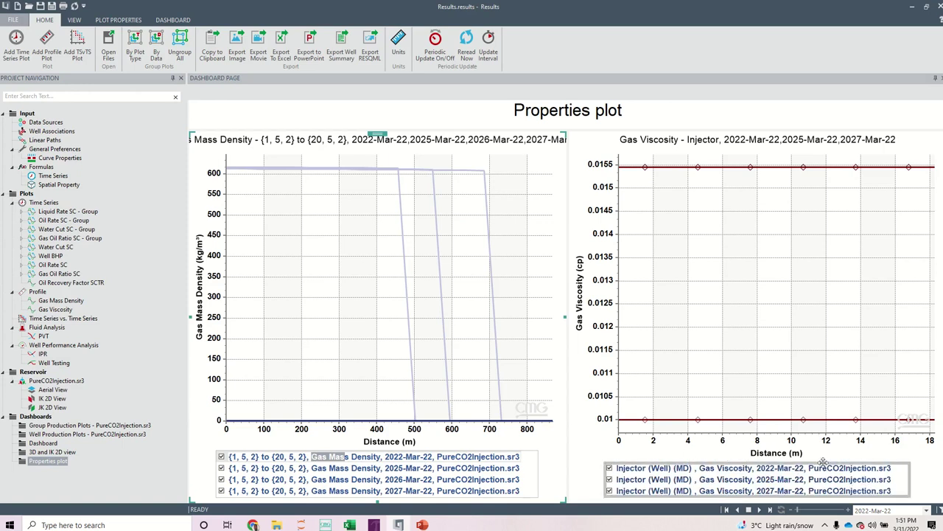
{"action": "left_click", "coordinate": [742, 440]}
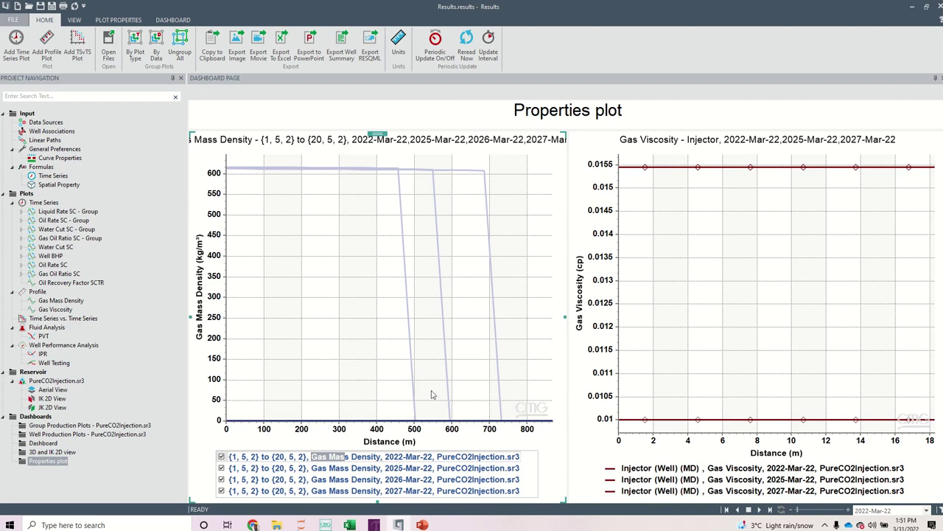
- Switch to Excel and examine the CO2 foam injection heading and the injected volume in Foam_volume fractions.xlsx
{"action": "left_click", "coordinate": [351, 524]}
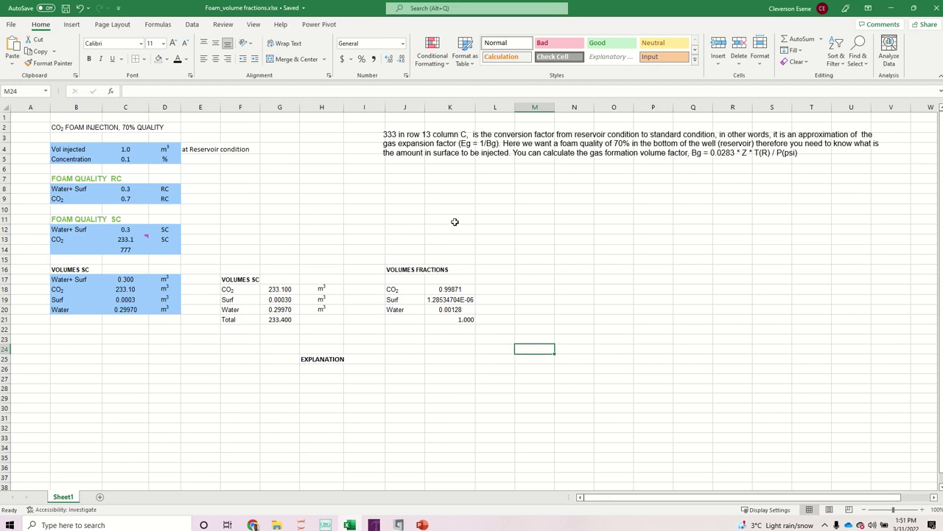
{"action": "left_click_drag", "start_coordinate": [42, 118], "coordinate": [874, 389]}
{"action": "left_click", "coordinate": [786, 438]}
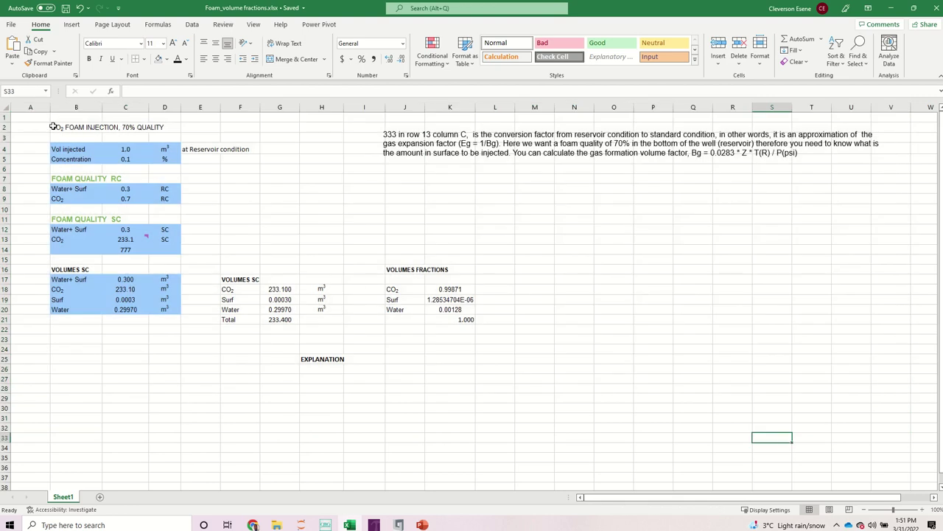
{"action": "left_click_drag", "start_coordinate": [53, 127], "coordinate": [146, 129]}
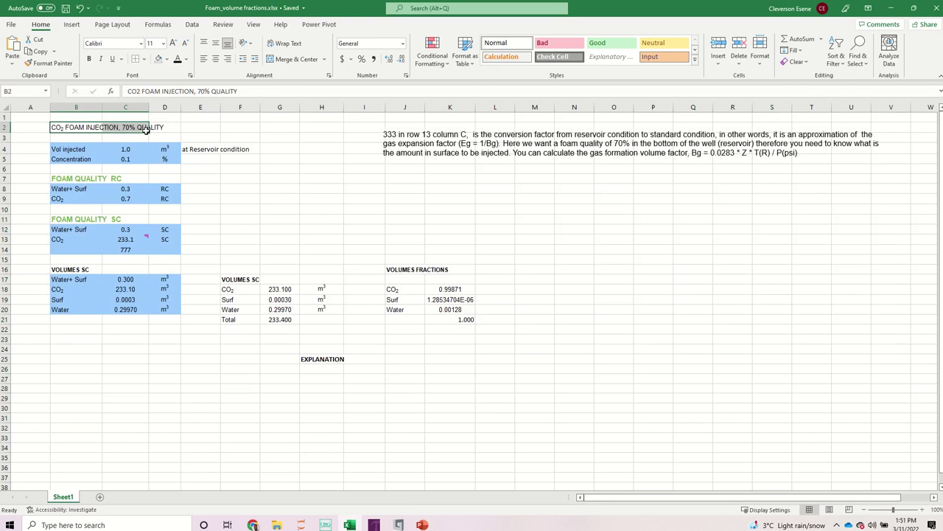
{"action": "left_click", "coordinate": [301, 196]}
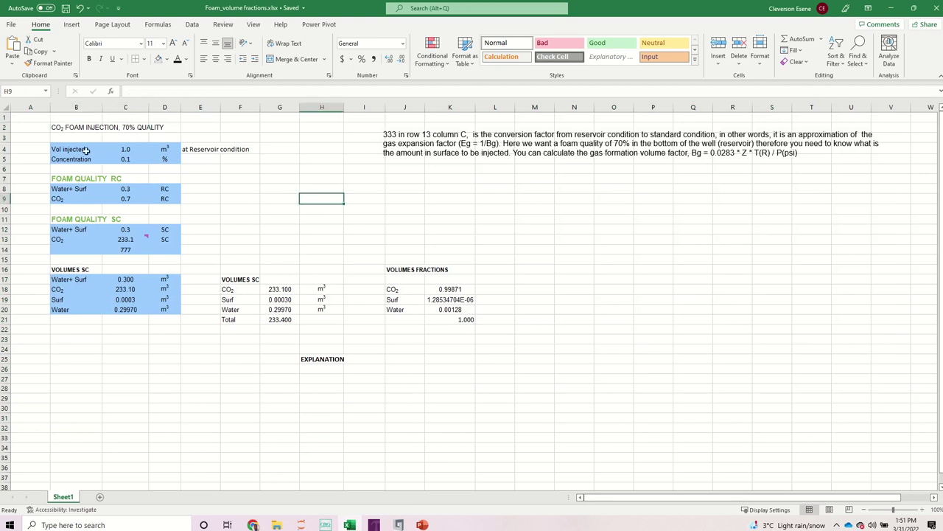
{"action": "left_click_drag", "start_coordinate": [65, 149], "coordinate": [140, 149]}
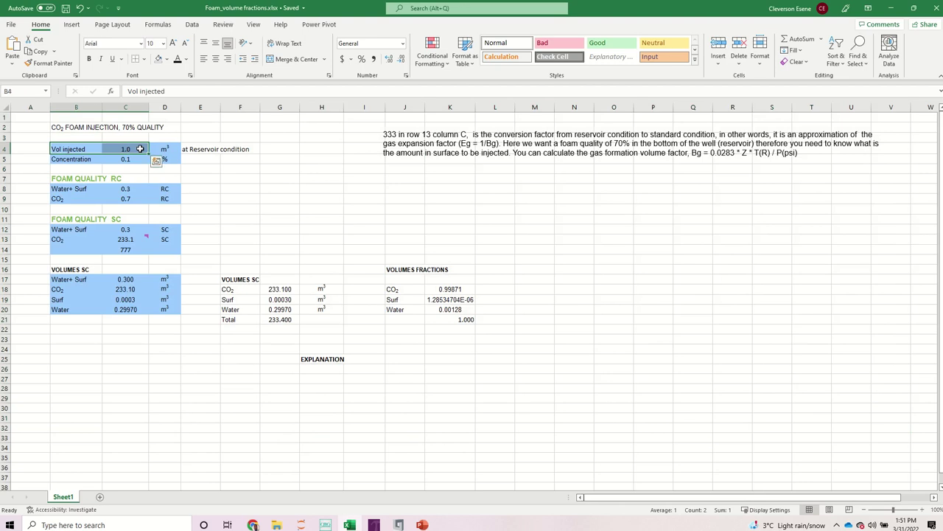
{"action": "left_click", "coordinate": [240, 198]}
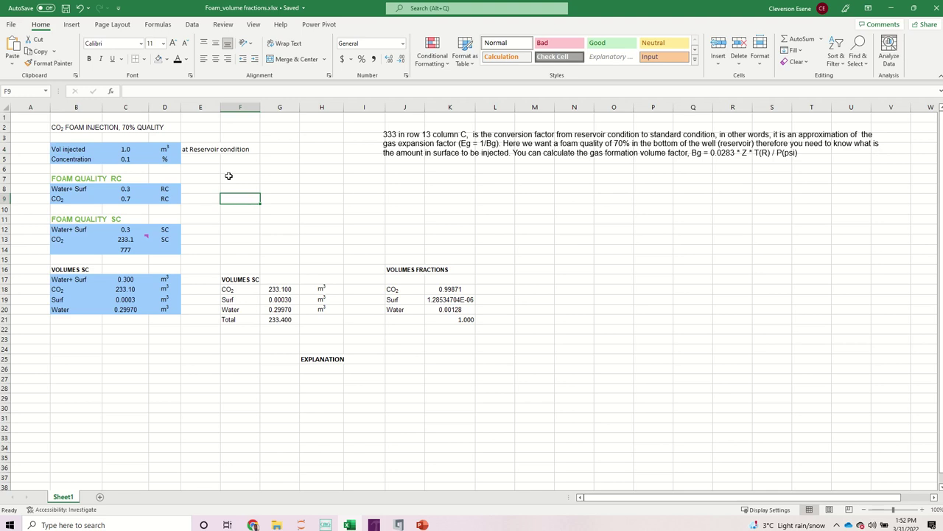
- Examine the standard-condition volumes of CO2, surfactant and water and their calculated volume fractions in the worksheet
{"action": "left_click", "coordinate": [242, 290]}
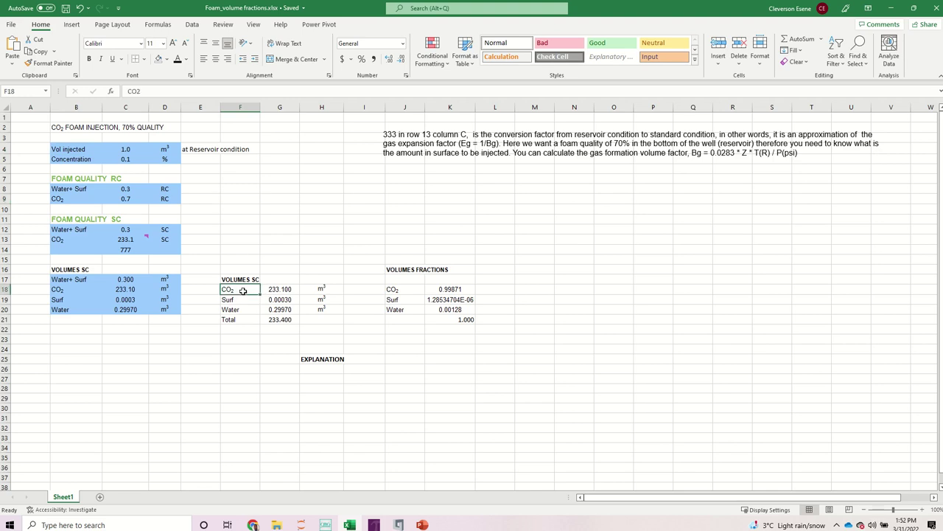
{"action": "left_click", "coordinate": [243, 299]}
{"action": "left_click", "coordinate": [243, 310]}
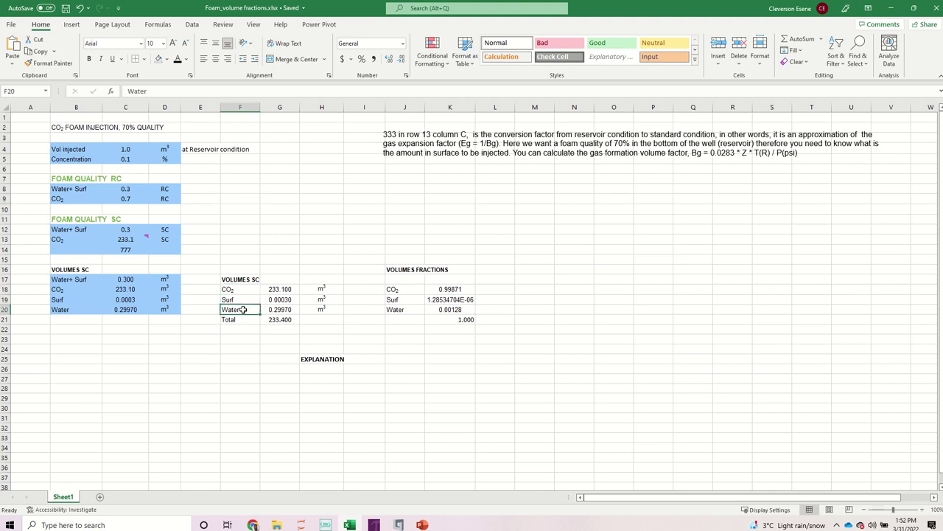
{"action": "left_click", "coordinate": [250, 217]}
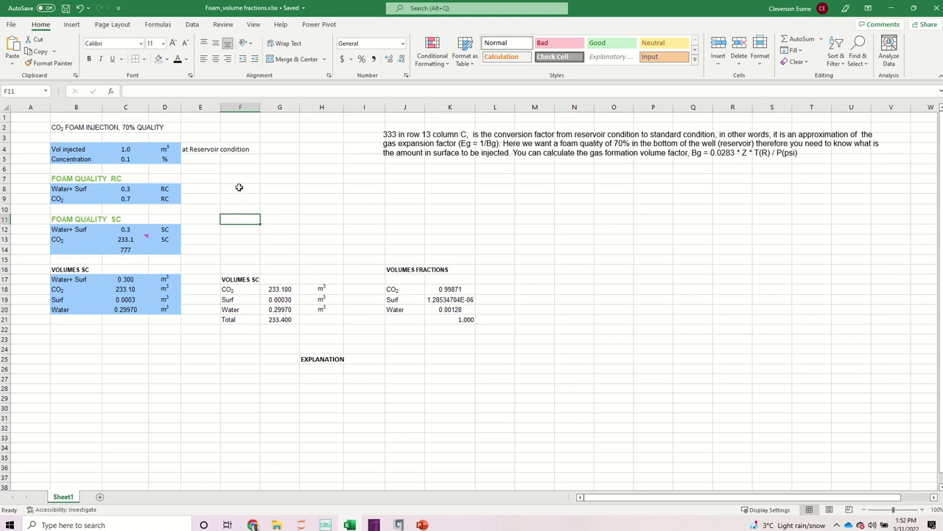
{"action": "left_click_drag", "start_coordinate": [435, 289], "coordinate": [437, 311]}
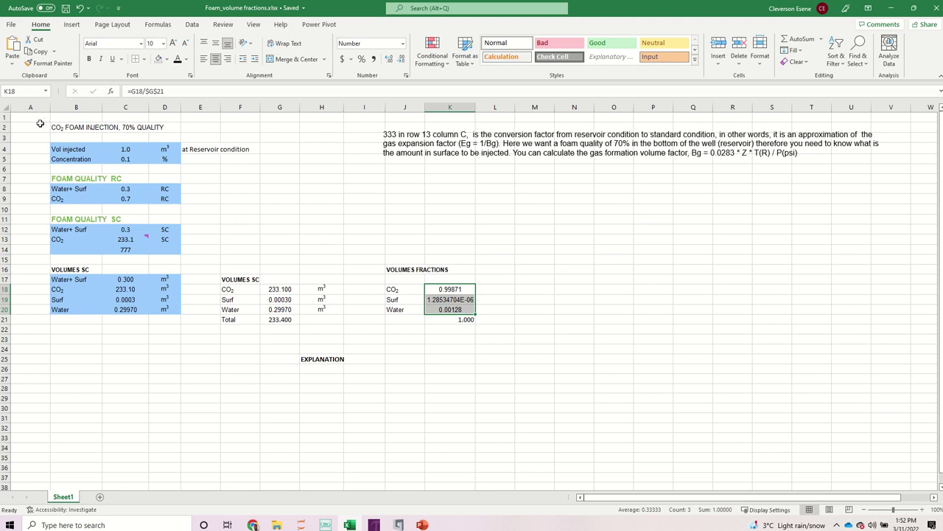
{"action": "left_click_drag", "start_coordinate": [40, 124], "coordinate": [513, 391]}
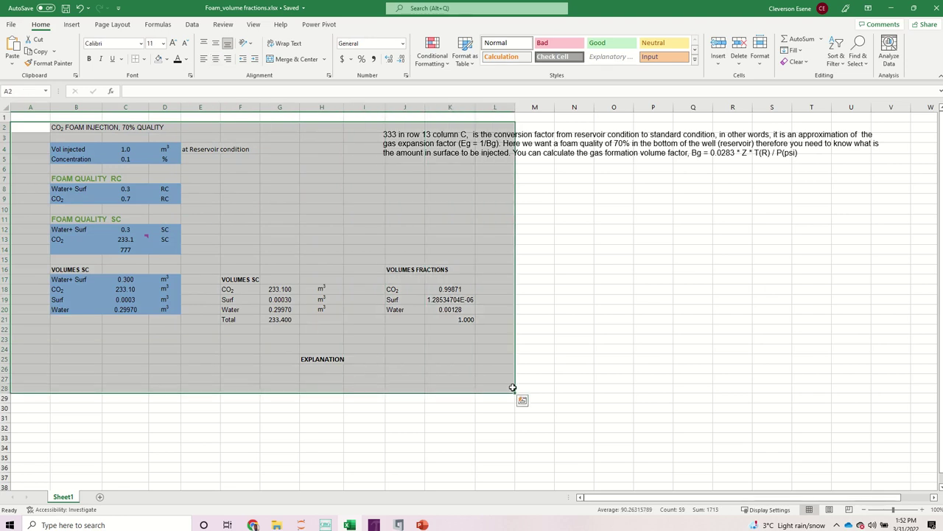
{"action": "left_click", "coordinate": [574, 255]}
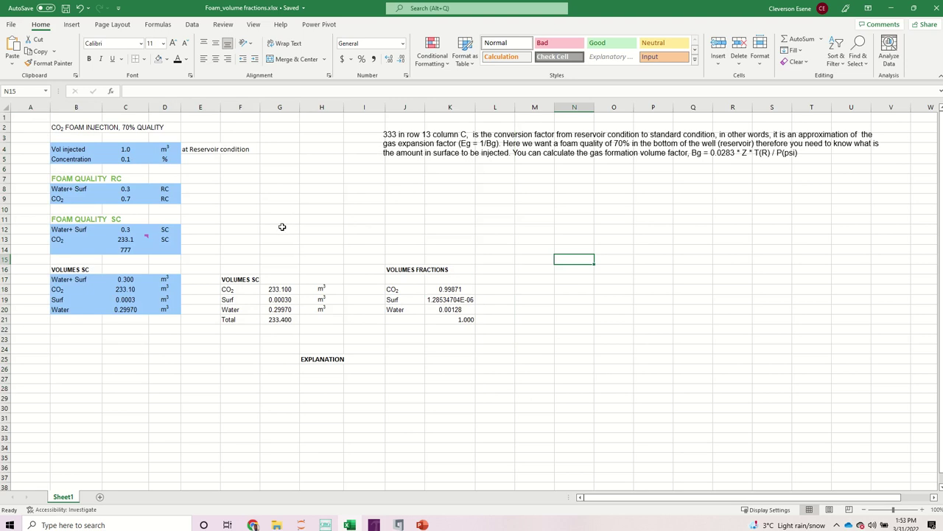
{"action": "left_click_drag", "start_coordinate": [426, 291], "coordinate": [442, 310]}
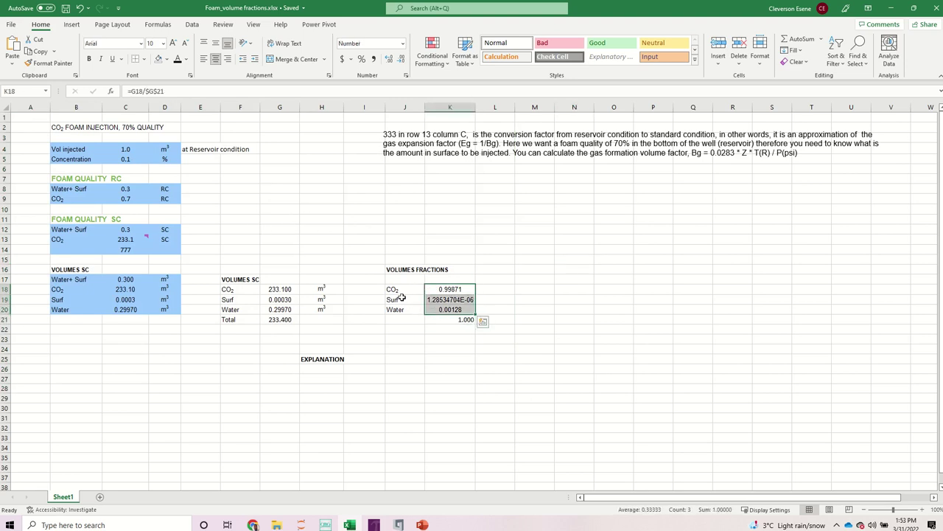